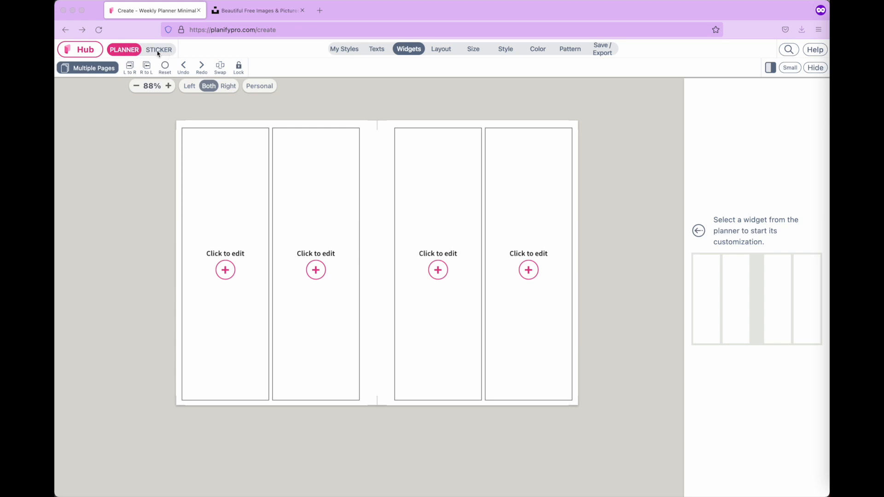
Compare the planner and sticker modes of the editor, finishing in sticker mode.
click(161, 51)
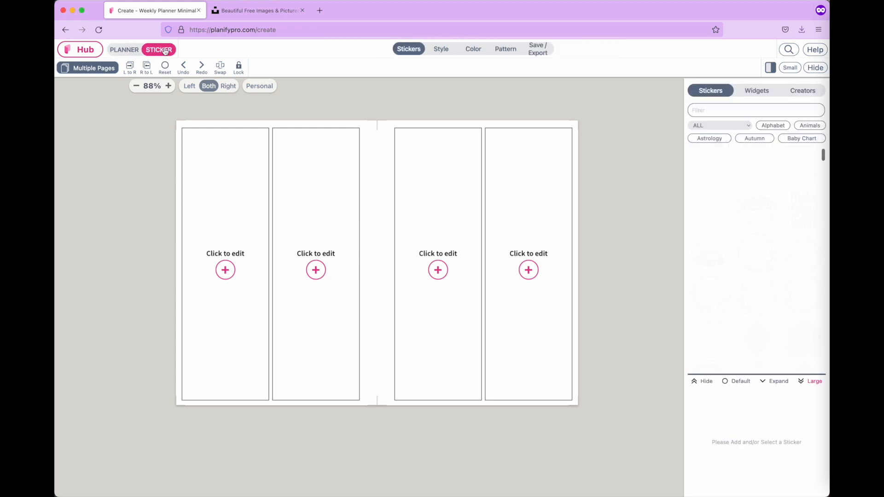
click(122, 52)
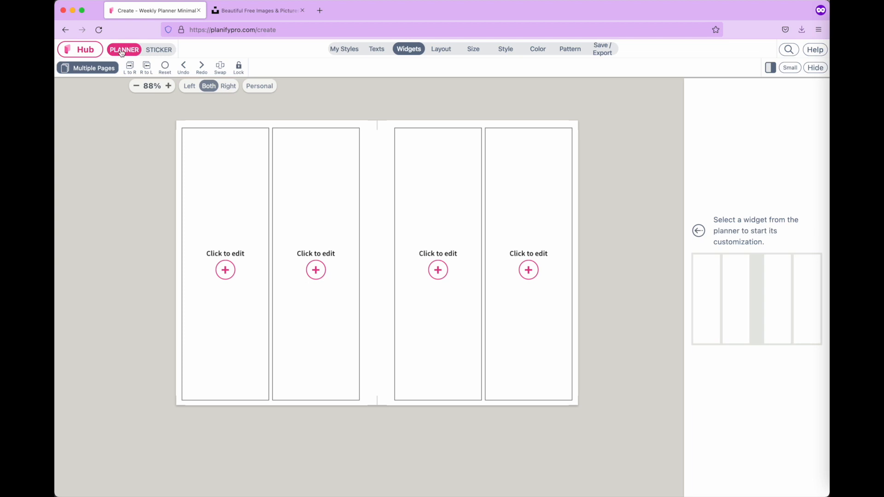
click(258, 298)
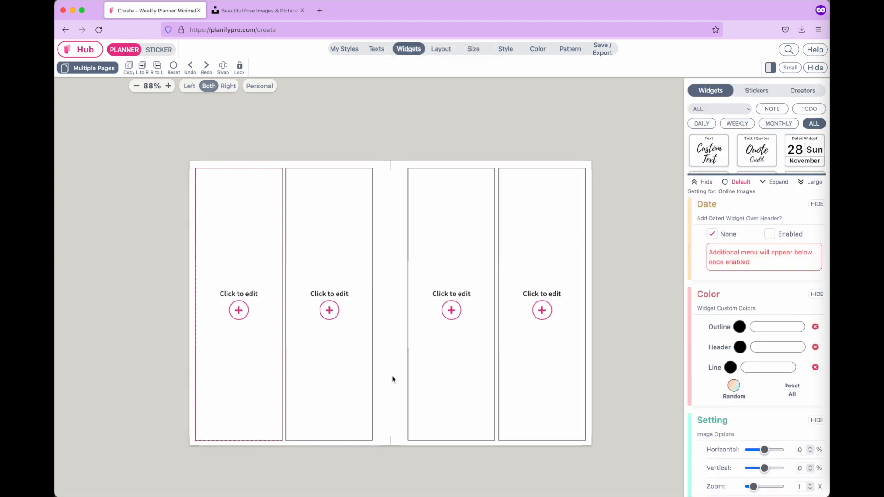
click(161, 53)
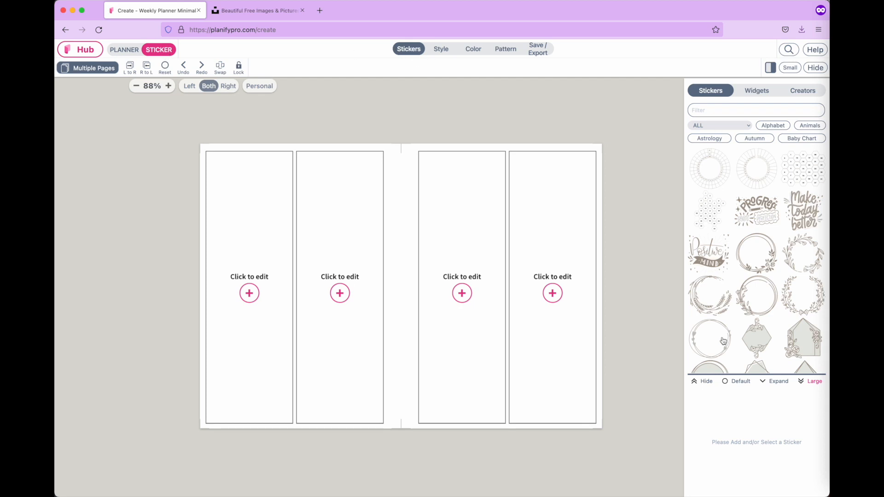
Browse the sticker categories Astrology, Baby Chart, Blooming Season and Christmas Truck.
click(715, 129)
scroll(718, 219, down, 5)
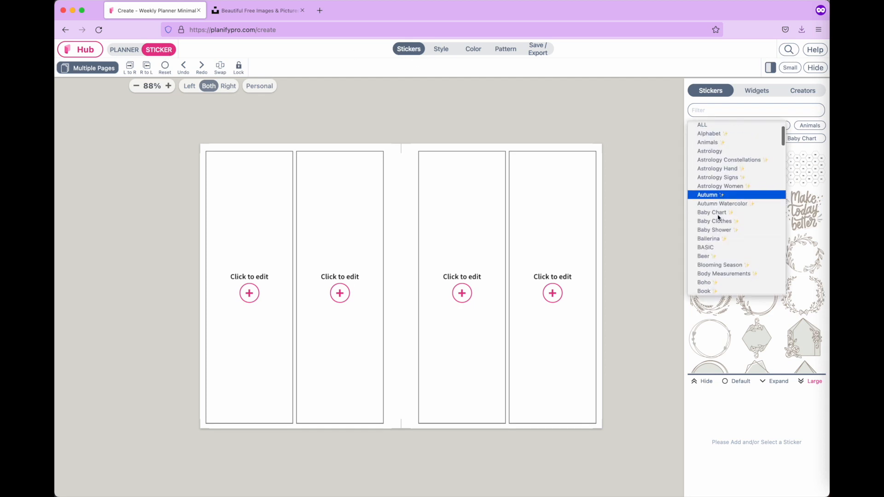
scroll(719, 218, down, 2)
scroll(719, 219, up, 10)
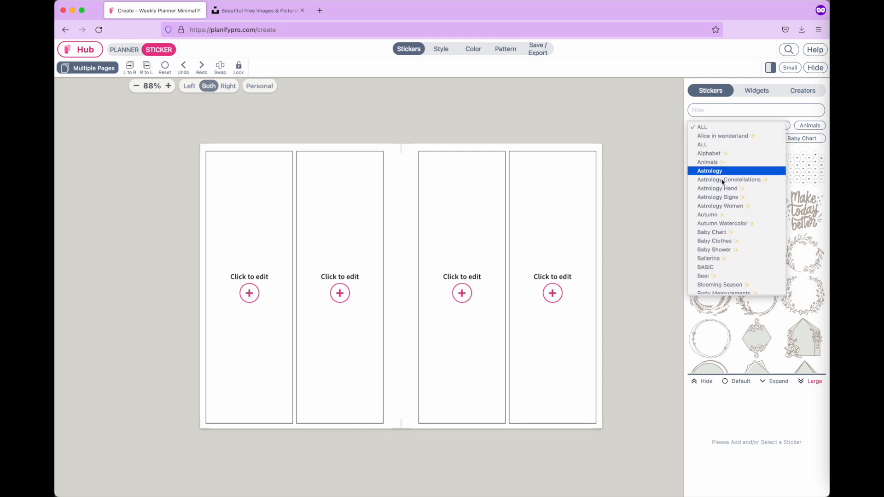
scroll(717, 221, down, 1)
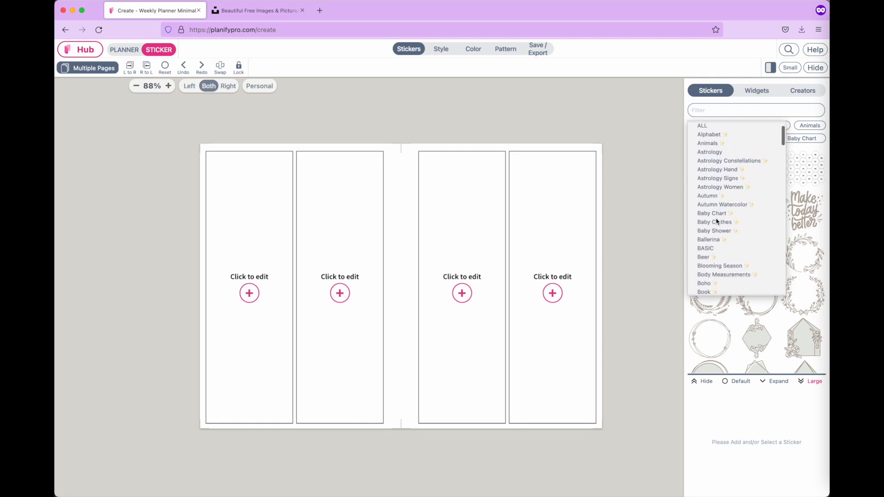
click(729, 153)
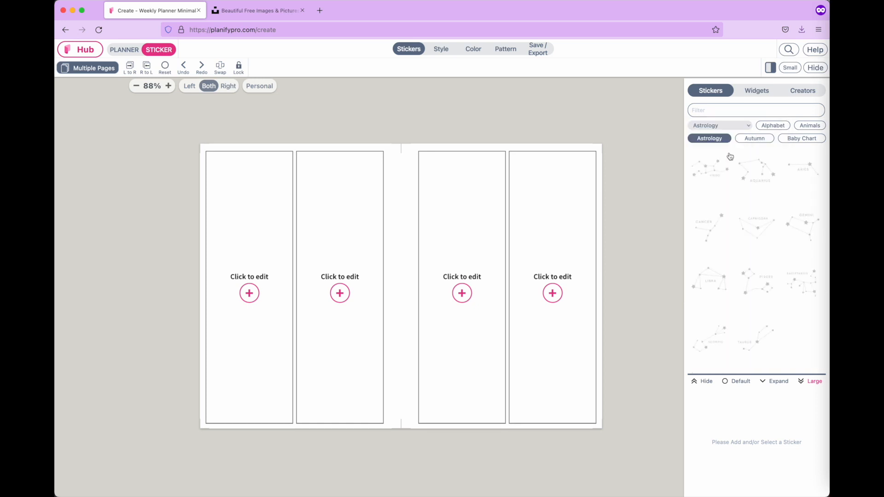
click(728, 128)
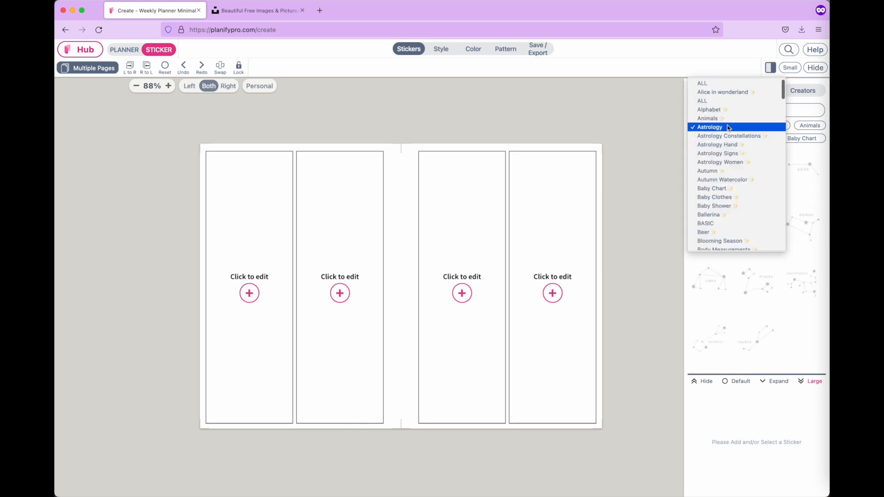
click(724, 192)
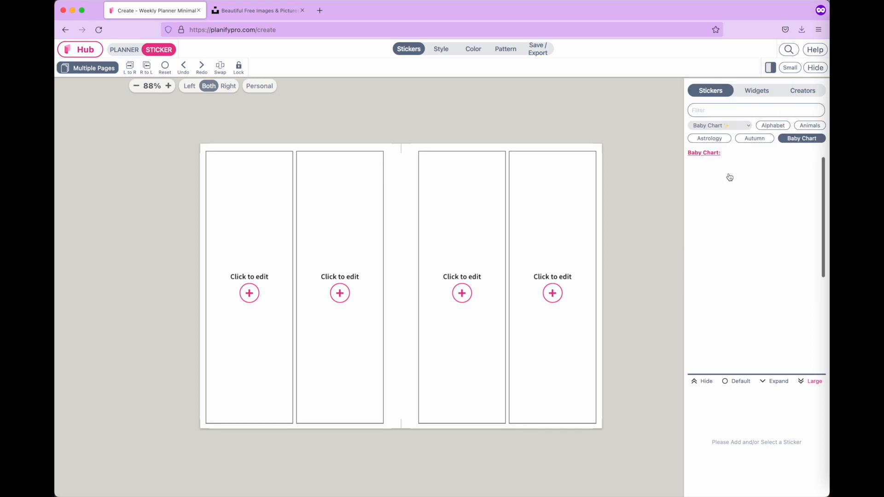
click(731, 125)
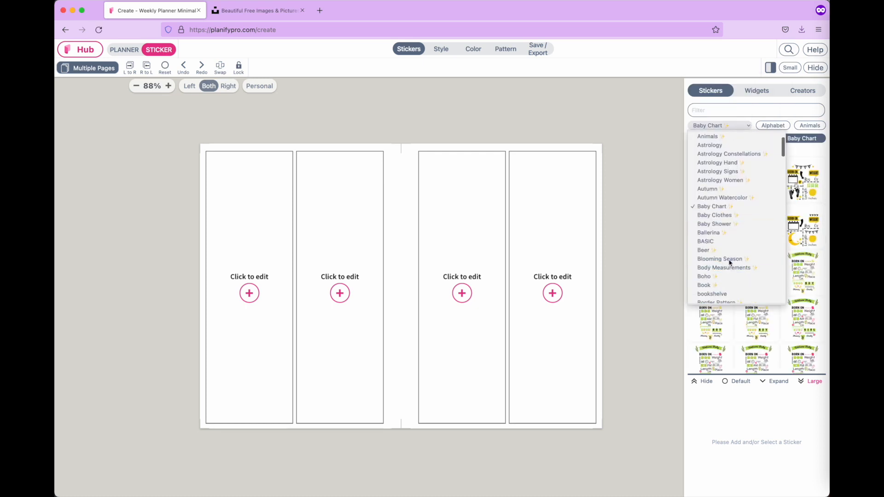
click(726, 259)
click(727, 126)
scroll(730, 250, down, 5)
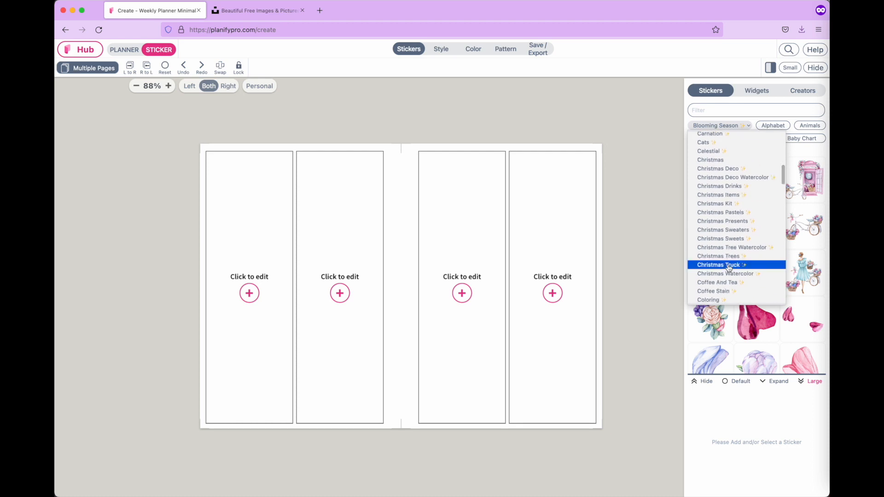
click(728, 265)
Show the Family sticker category and look through its stickers.
click(725, 126)
scroll(727, 228, down, 2)
scroll(728, 228, down, 10)
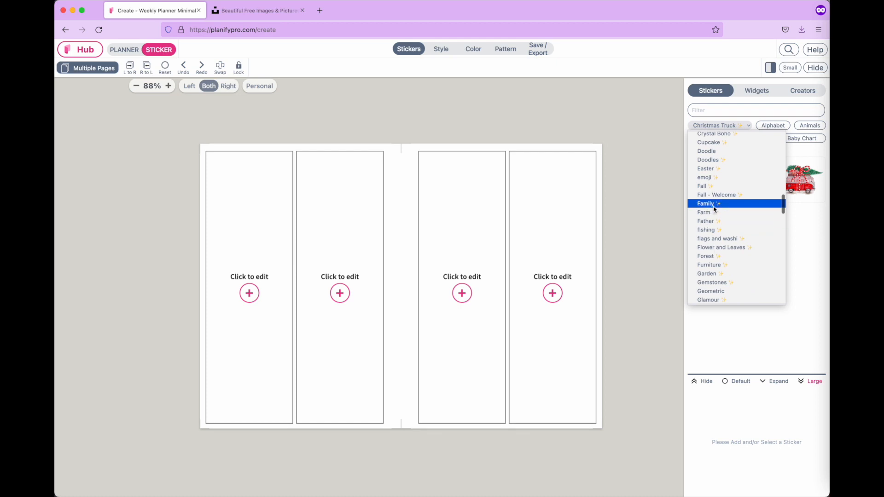
click(714, 209)
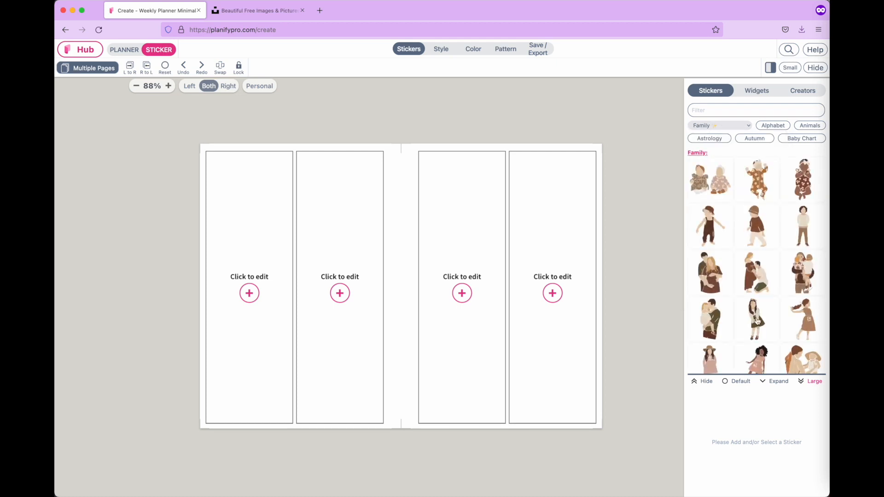
scroll(757, 322, down, 2)
scroll(757, 321, up, 2)
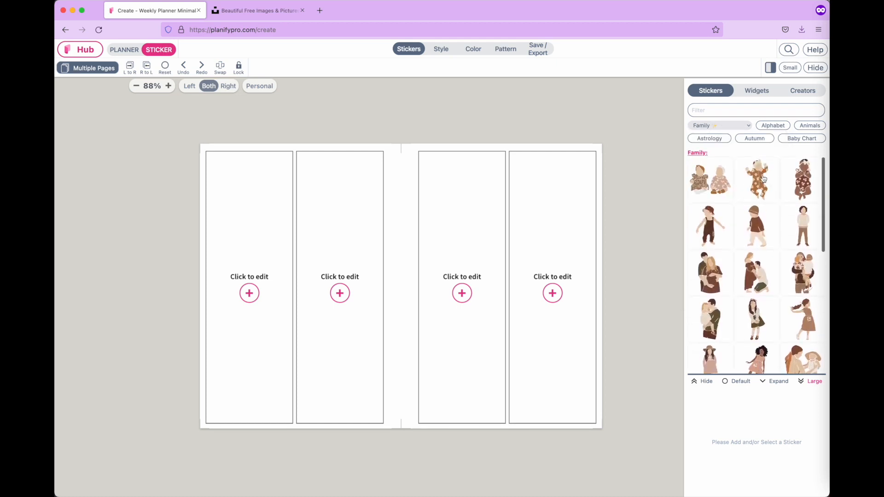
Add the sticker of the baby in brown floral pajamas, enlarge it and place it in the upper part of the second column.
click(762, 179)
click(237, 161)
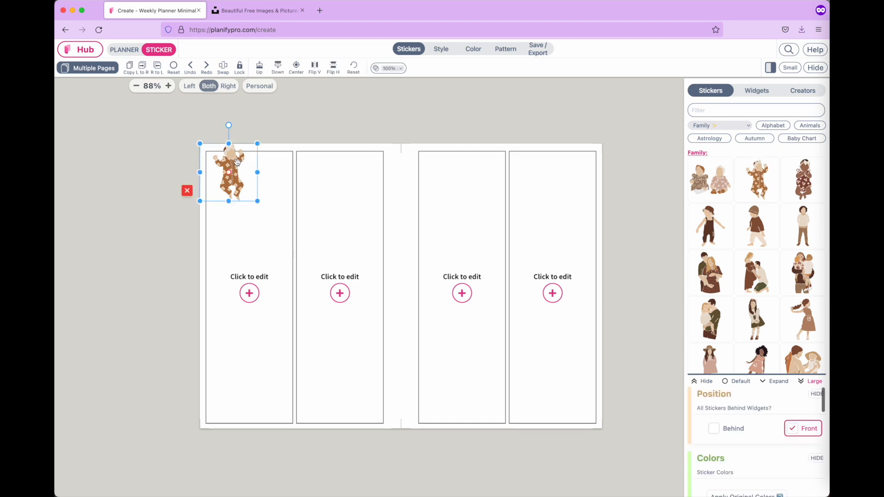
drag(238, 161, 284, 214)
drag(304, 256, 327, 298)
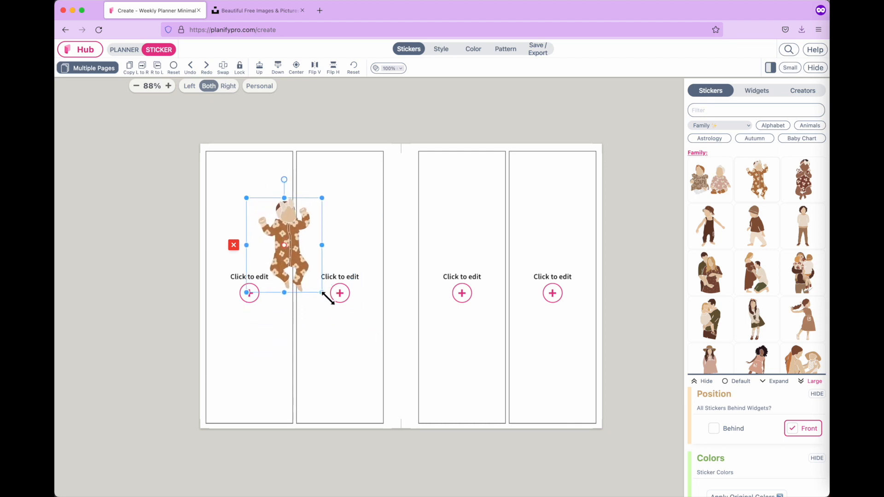
drag(295, 252, 347, 223)
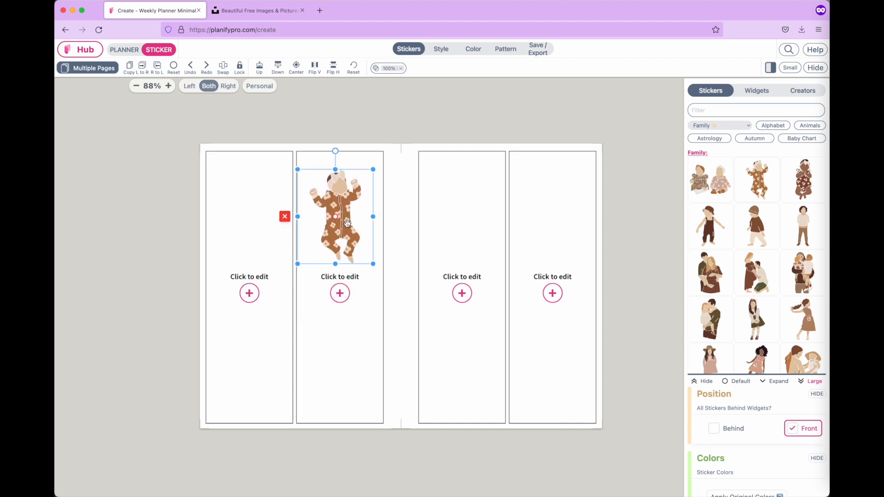
Try flipping the baby sticker vertically and horizontally and back, and rotate it slightly clockwise.
click(314, 67)
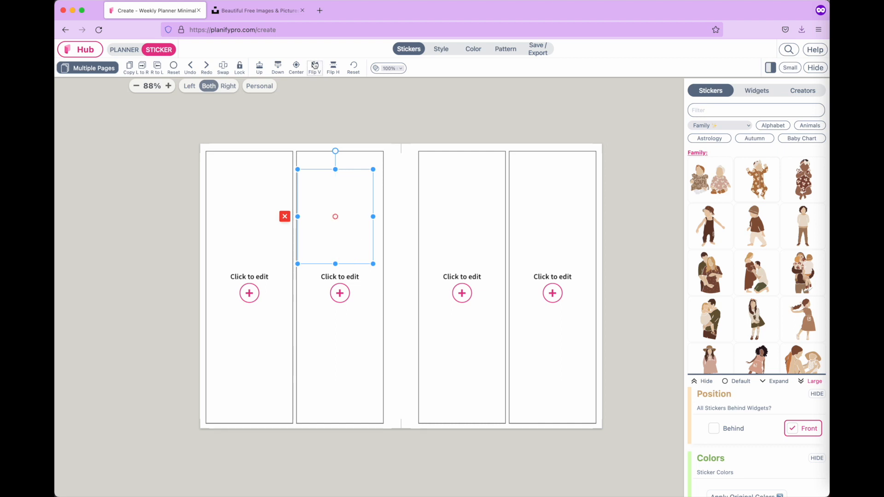
click(314, 67)
click(334, 68)
click(333, 68)
mouse_move(333, 152)
mouse_down()
mouse_move(304, 159)
mouse_move(381, 165)
mouse_move(294, 162)
mouse_move(363, 154)
mouse_move(327, 146)
mouse_move(337, 148)
mouse_up()
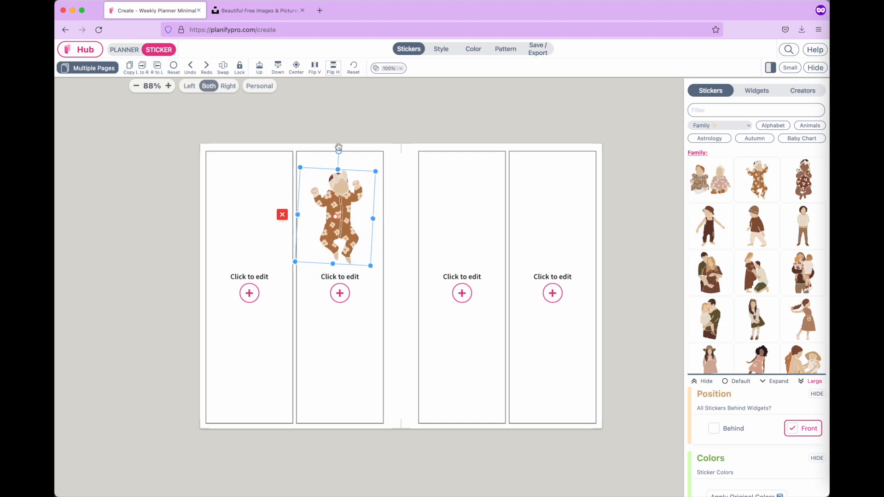
Add the sticker of the man holding a girl, enlarge it and place it overlapping the baby sticker.
click(712, 324)
click(235, 181)
drag(265, 208, 278, 263)
drag(244, 231, 314, 244)
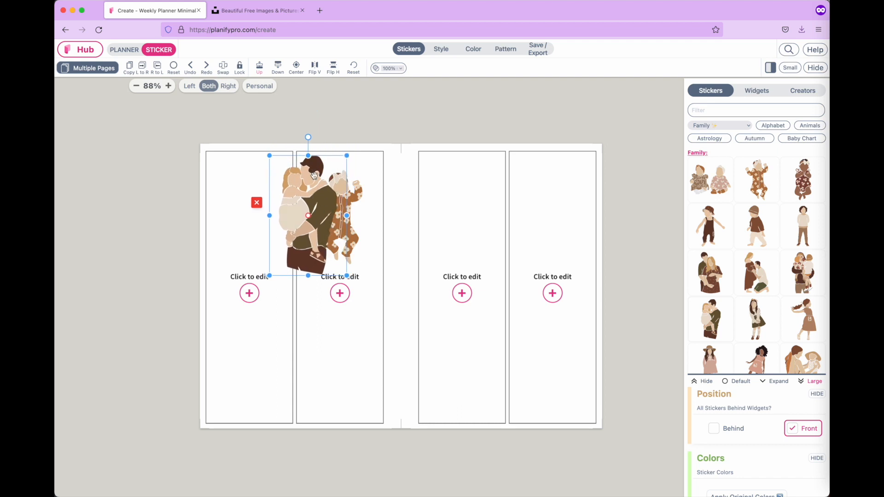
Send the man sticker behind the baby and back to the front, and move the baby to the lower part of the second column.
click(280, 69)
click(258, 69)
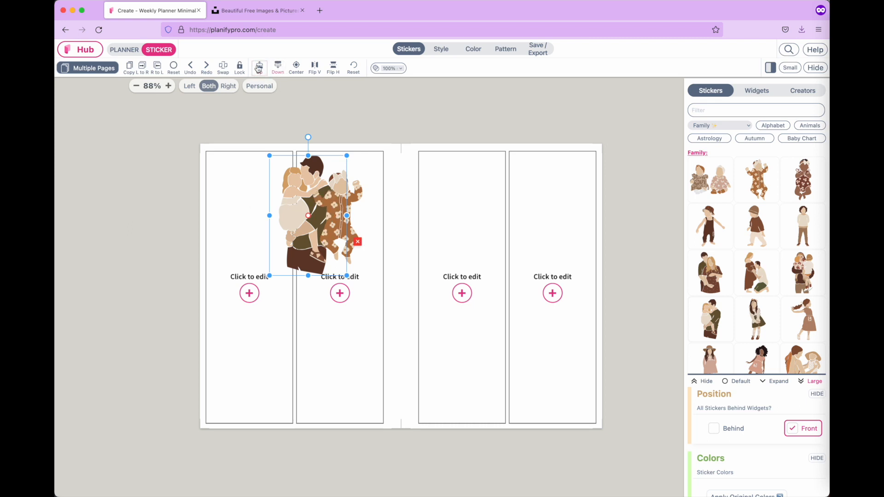
click(341, 312)
drag(412, 210, 414, 340)
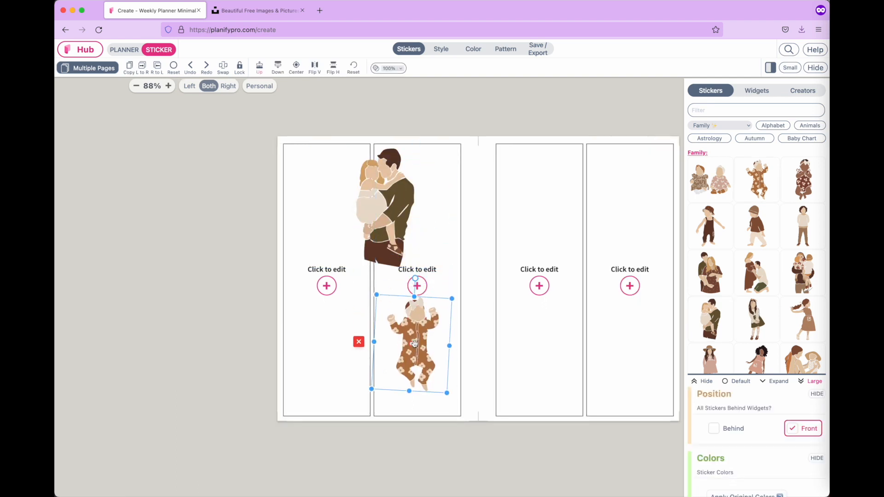
click(473, 318)
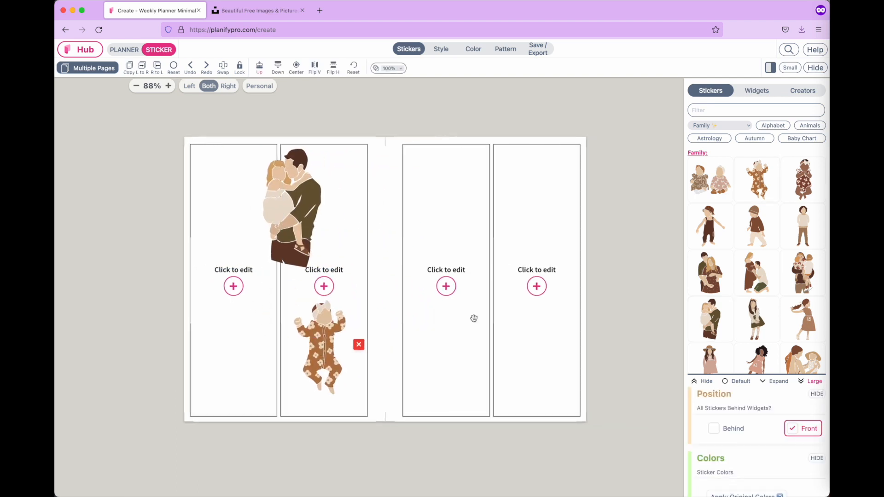
Add a custom Text widget as a sticker and move it to the upper part of the right page.
click(762, 92)
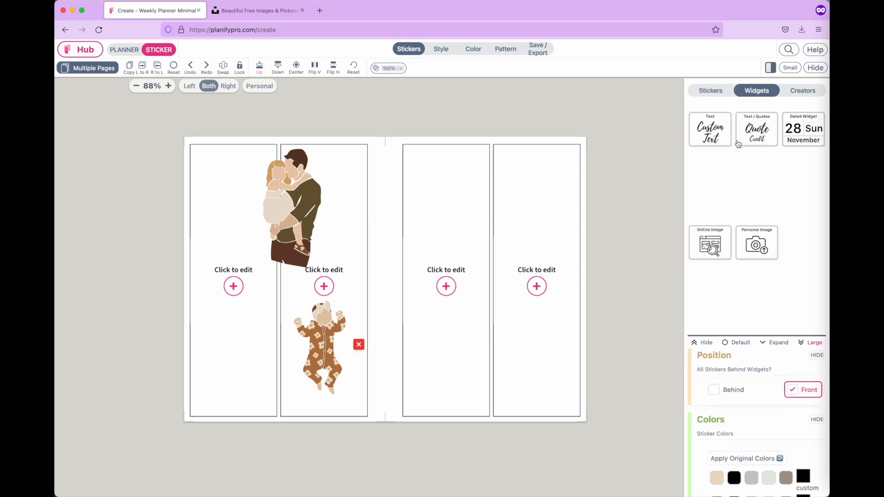
click(584, 204)
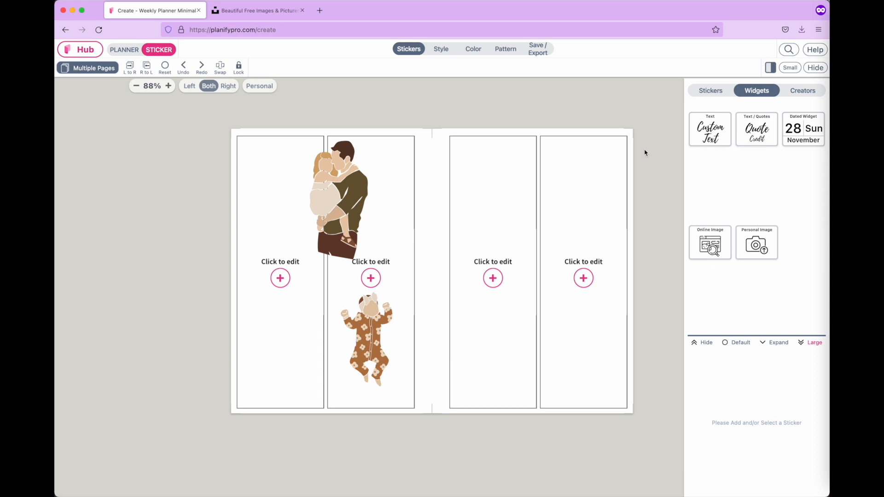
click(712, 126)
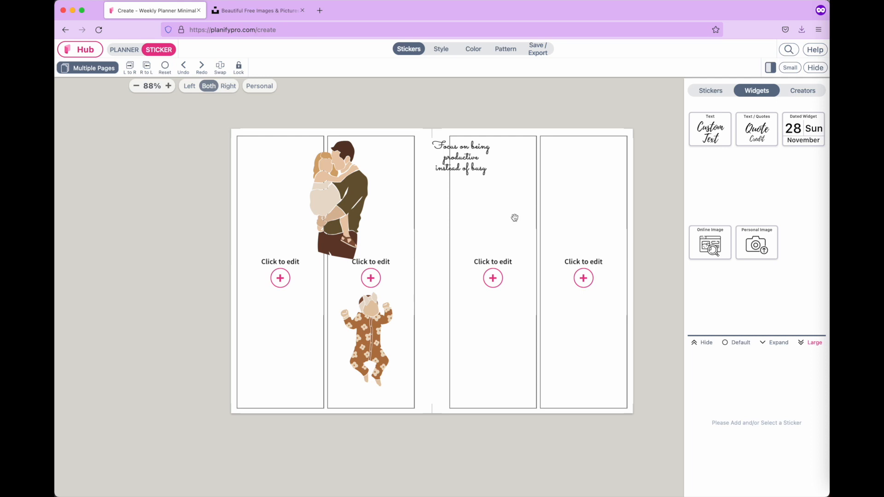
click(470, 172)
drag(469, 171, 525, 188)
Replace the default quote in the text sticker with "Hello".
drag(813, 379, 646, 374)
text(Hee)
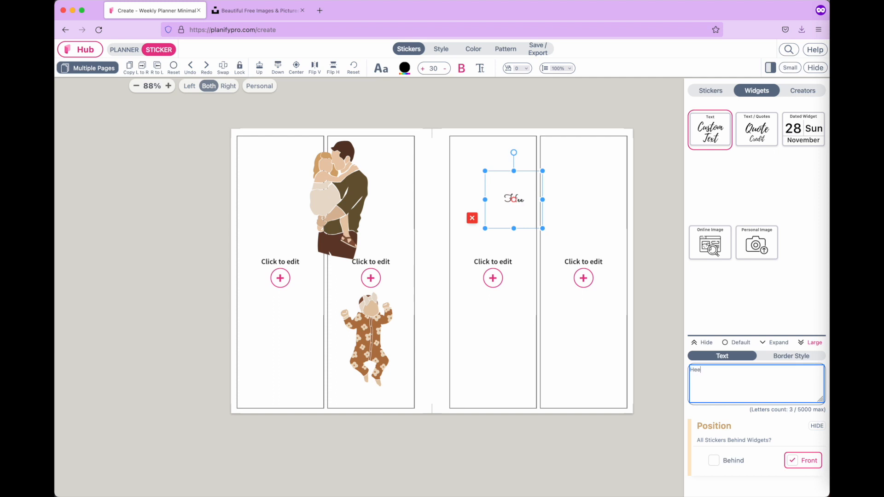
key(BackSpace)
text(llo)
Try several script fonts on the Hello text and set it to Folk-Sketches.
click(381, 69)
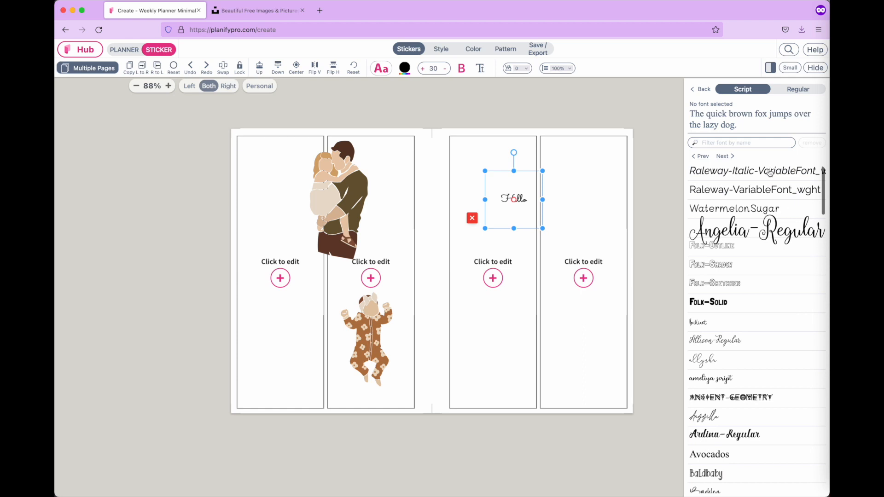
click(720, 229)
click(706, 283)
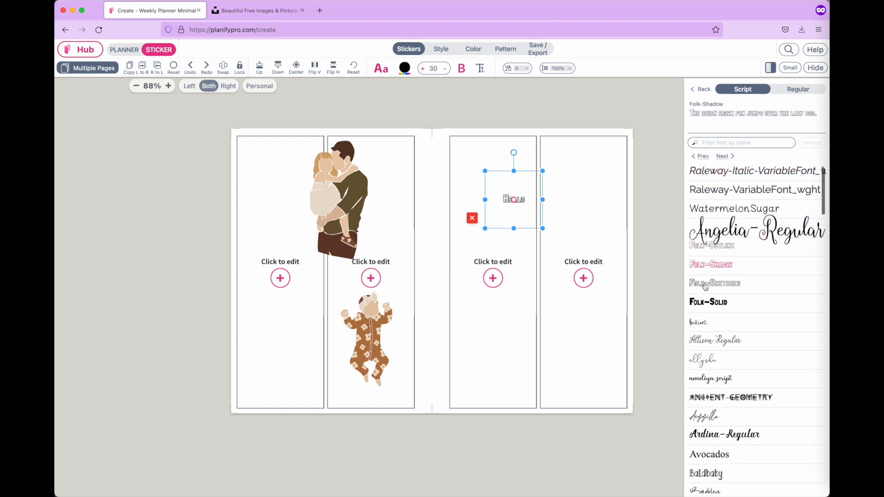
click(705, 307)
click(706, 325)
click(702, 286)
Set the Hello text's font size to 39 and try bold on and off.
drag(423, 69, 423, 69)
click(424, 69)
click(423, 69)
click(423, 69)
click(424, 69)
click(444, 72)
click(443, 72)
double_click(443, 72)
click(443, 72)
click(444, 69)
click(444, 69)
click(444, 69)
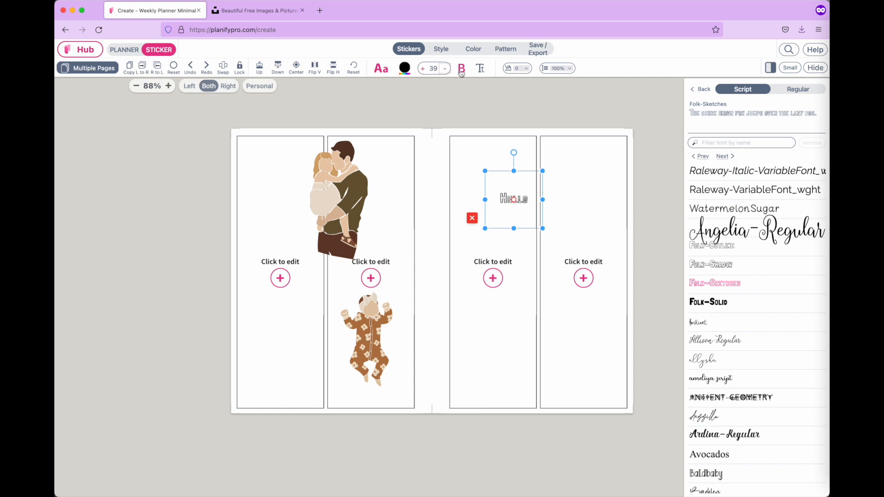
click(462, 70)
click(461, 70)
Try a letter spacing of 15 on the Hello text, widen its text box, and reset the spacing to 0.
click(528, 69)
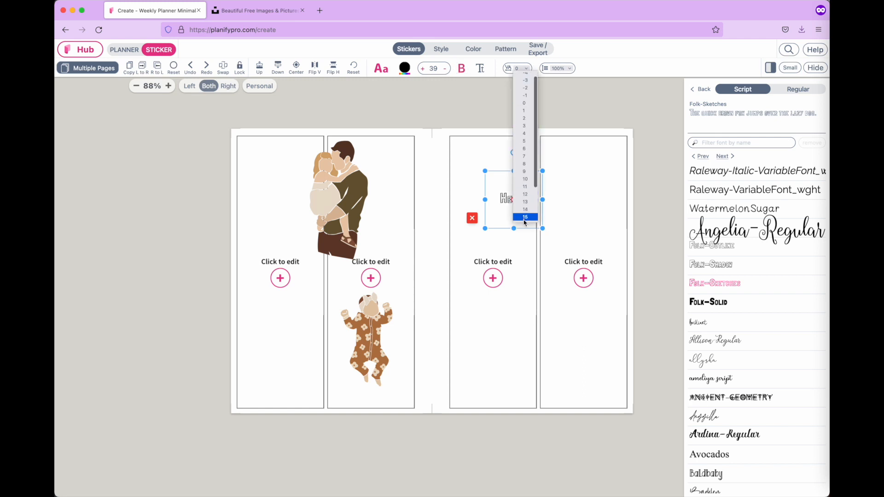
click(525, 217)
drag(546, 233, 612, 235)
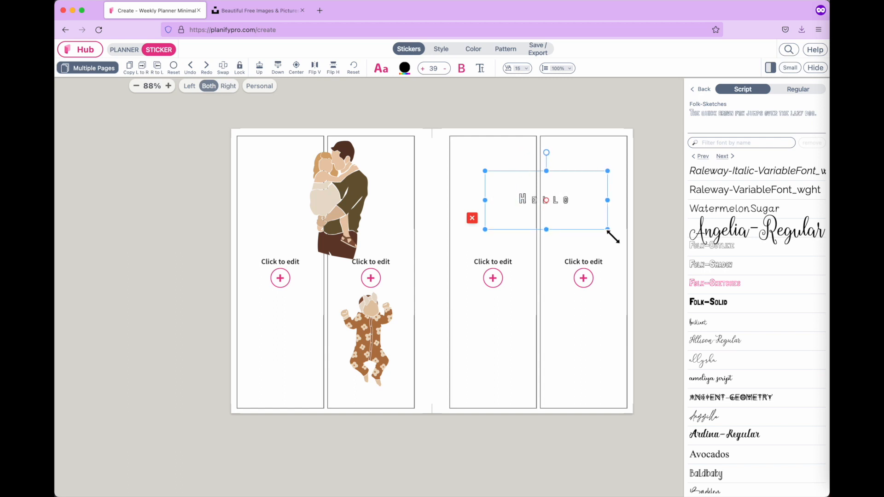
click(522, 70)
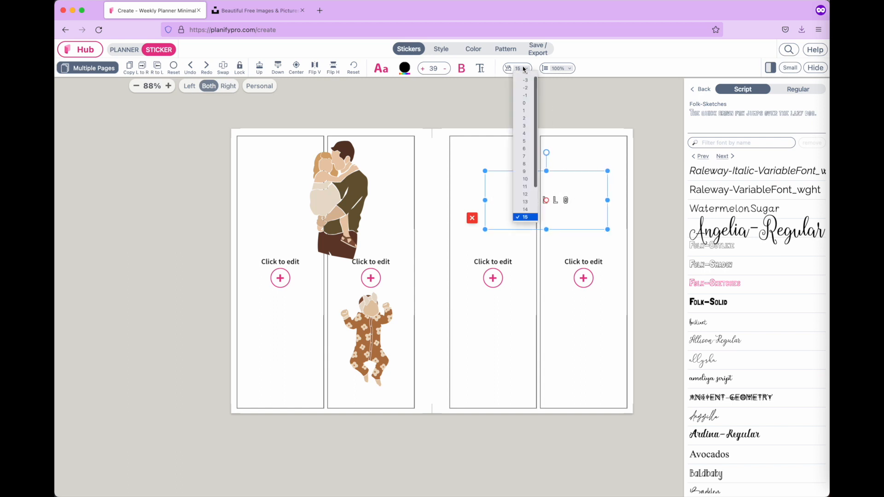
click(525, 107)
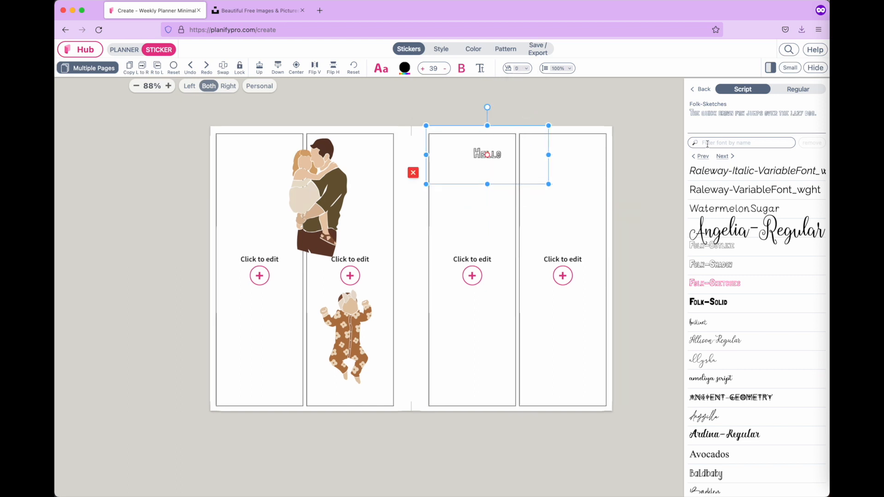
Add a Text/Quotes sticker, enlarge it, and move it to the lower part of the right page's first column.
click(700, 90)
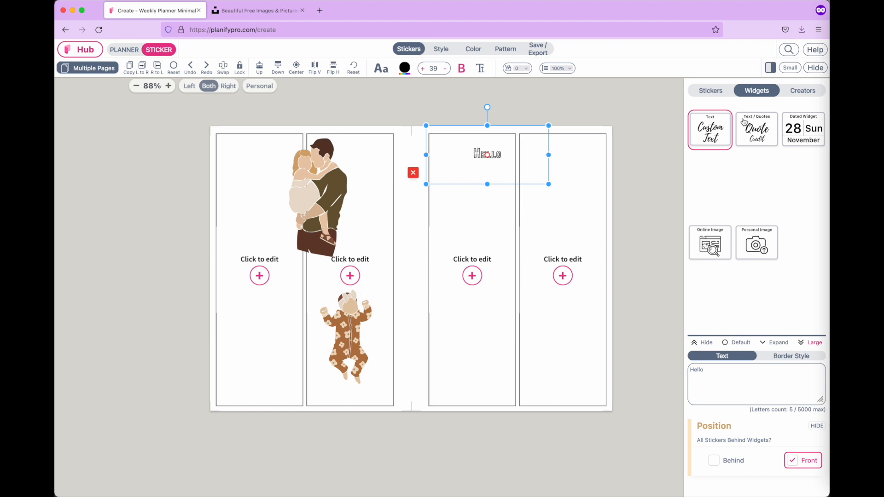
click(765, 133)
click(454, 170)
drag(451, 159, 536, 354)
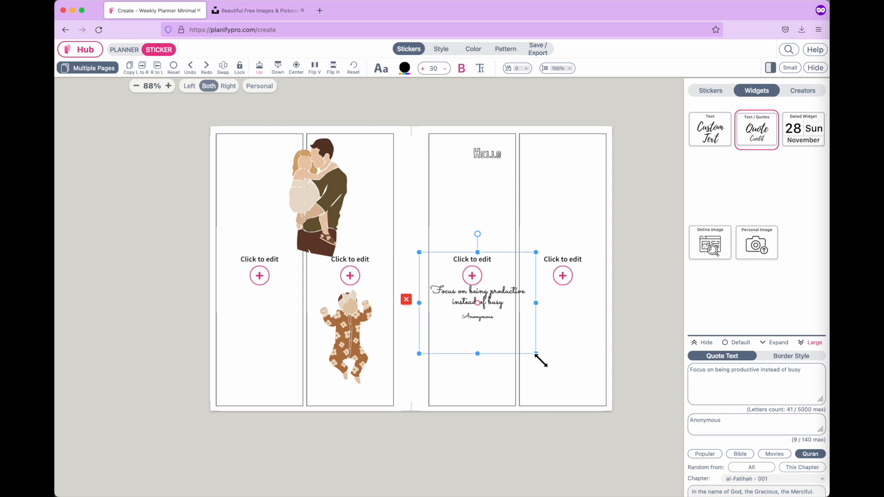
drag(524, 308, 525, 353)
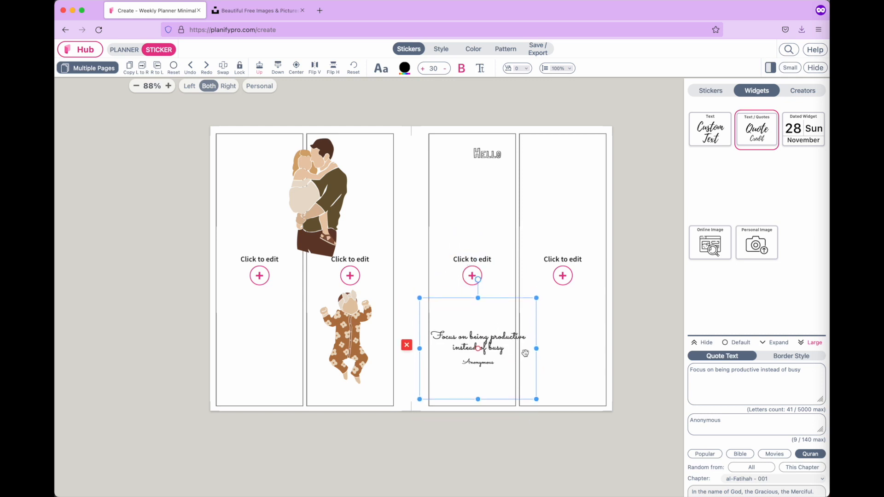
Try several al-Fatihah verses from the Quran collection in the quote sticker, ending on al-Fatihah 5.
click(737, 342)
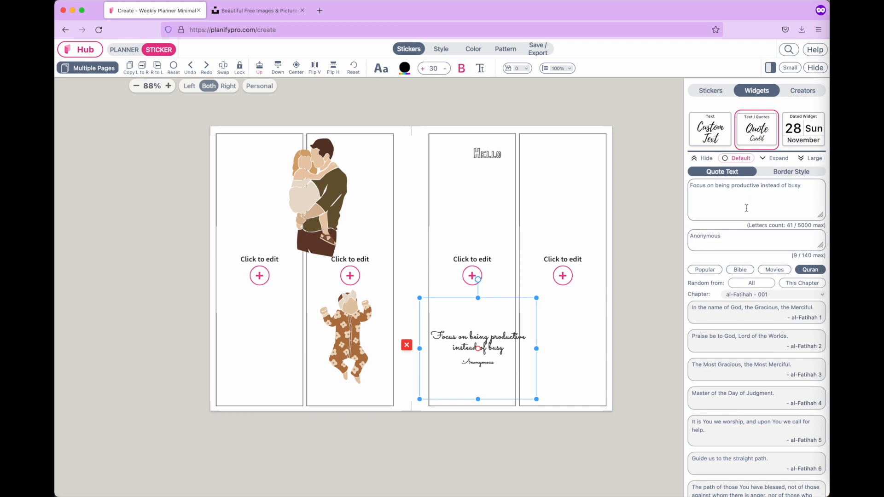
scroll(738, 336, down, 1)
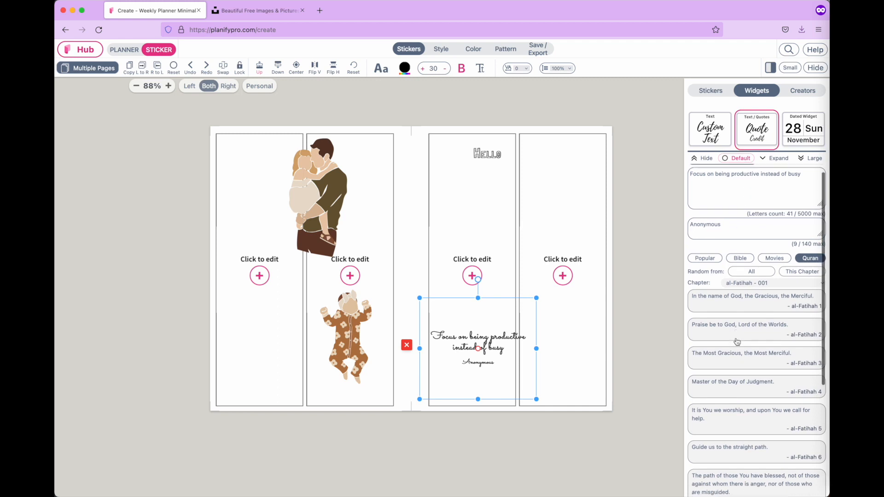
click(735, 289)
click(729, 319)
click(727, 337)
click(728, 366)
click(729, 406)
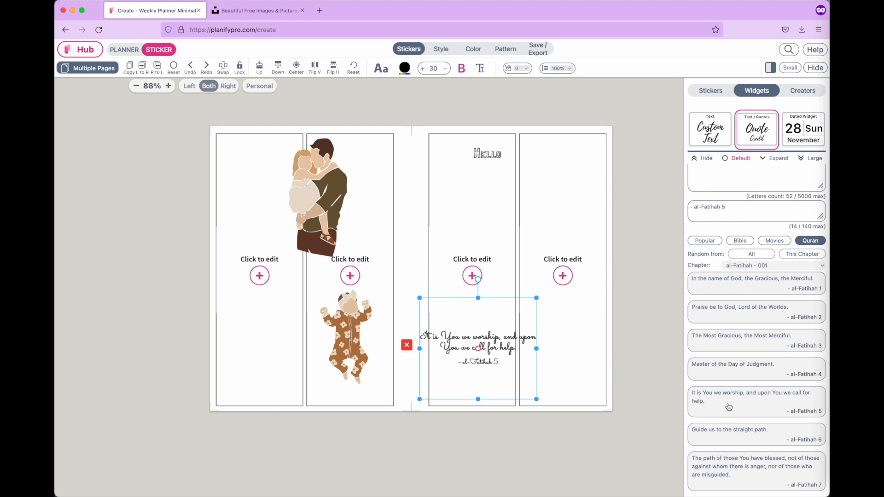
Try several Popular quotes in the quote sticker, ending on Thomas Edison's "Genius is one percent inspiration" quote.
click(703, 242)
click(711, 285)
click(707, 312)
click(707, 341)
click(713, 279)
Filter the famous quotes by "hope", try several down to Byron Pulsifer's, and shift the quote sticker slightly up and inward from the page edge.
click(757, 255)
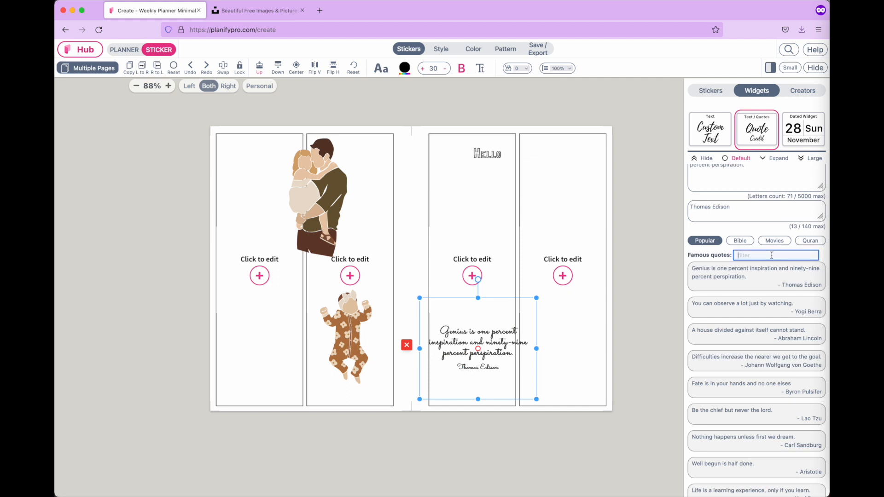
text(hope)
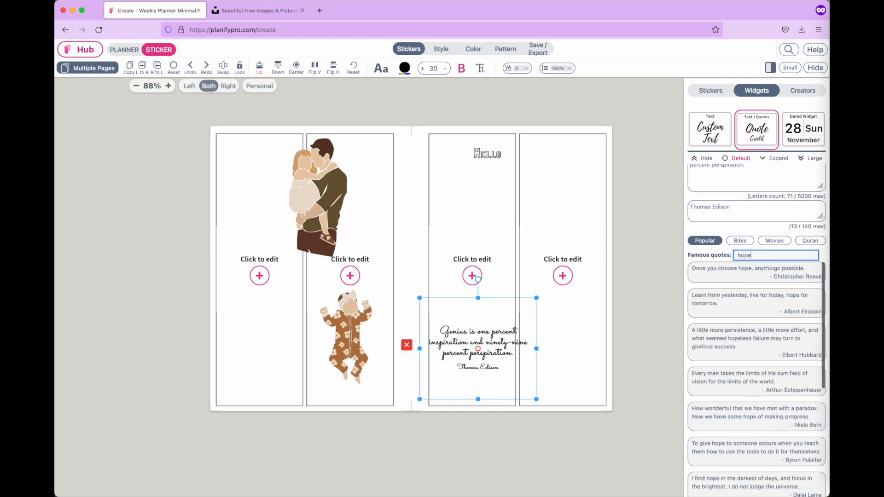
click(731, 273)
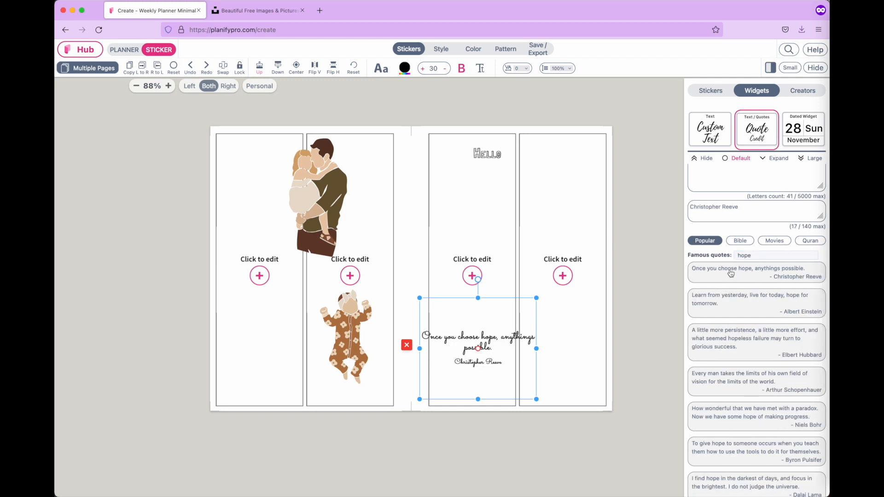
click(733, 301)
click(740, 344)
click(723, 384)
click(726, 415)
click(725, 445)
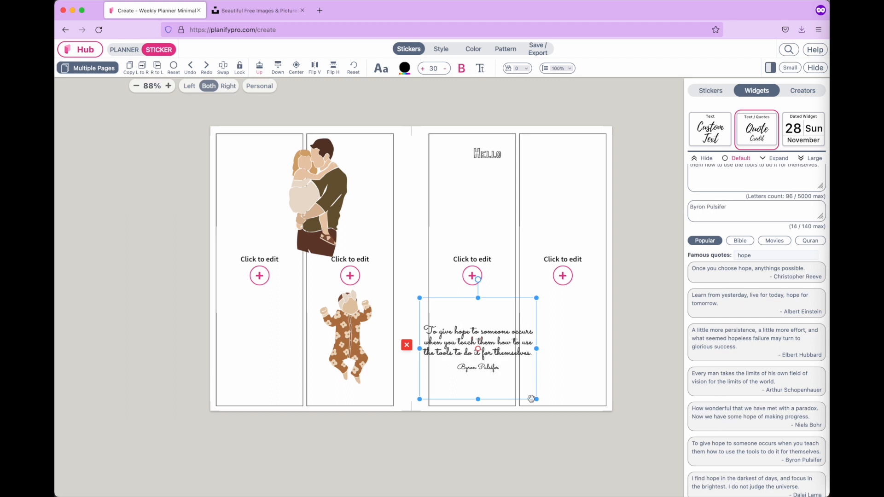
mouse_move(460, 351)
mouse_down()
mouse_move(514, 364)
mouse_move(468, 341)
mouse_up()
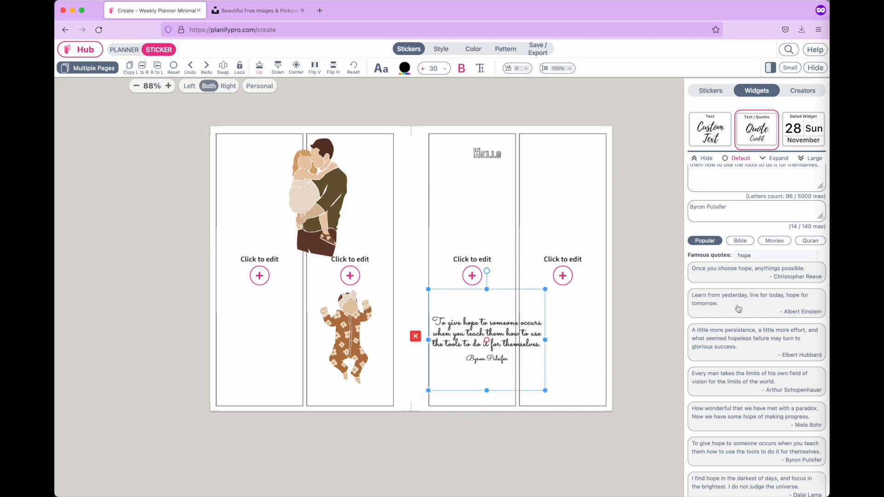
Set the quote sticker to the Bible verse Genesis 1:2 KJV and look through the list of Bible books.
scroll(739, 309, up, 1)
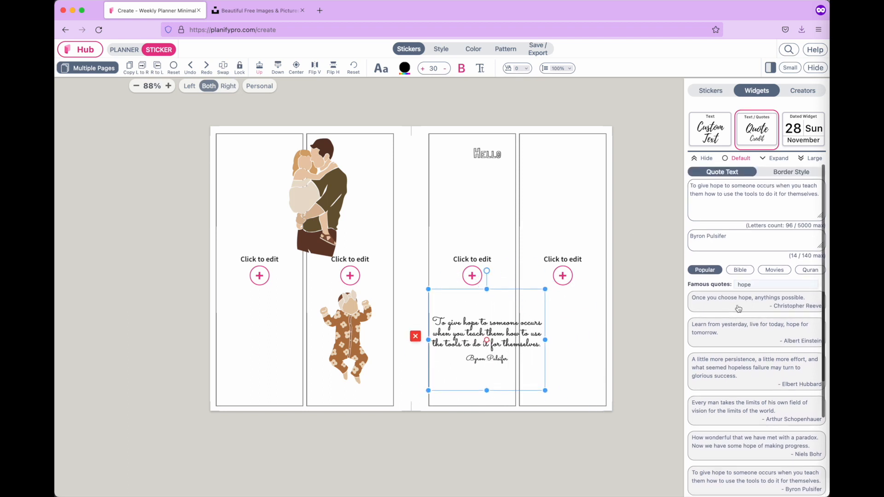
click(738, 271)
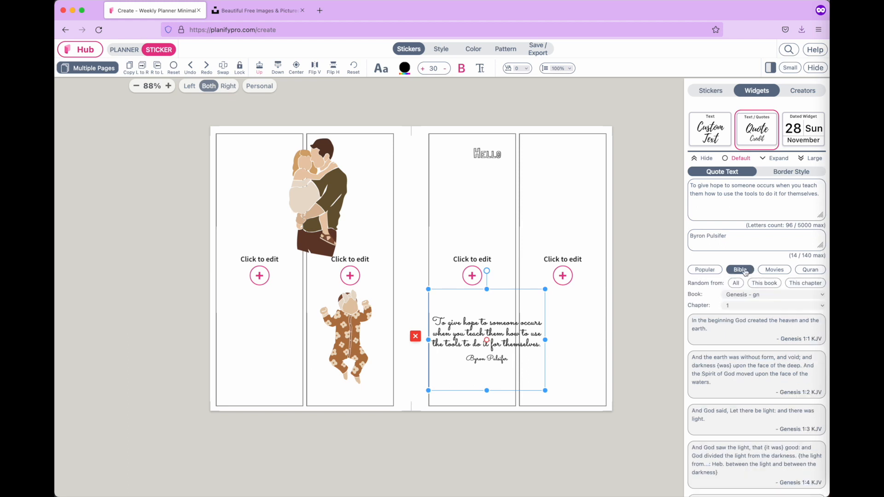
click(721, 325)
click(734, 308)
click(734, 296)
click(734, 296)
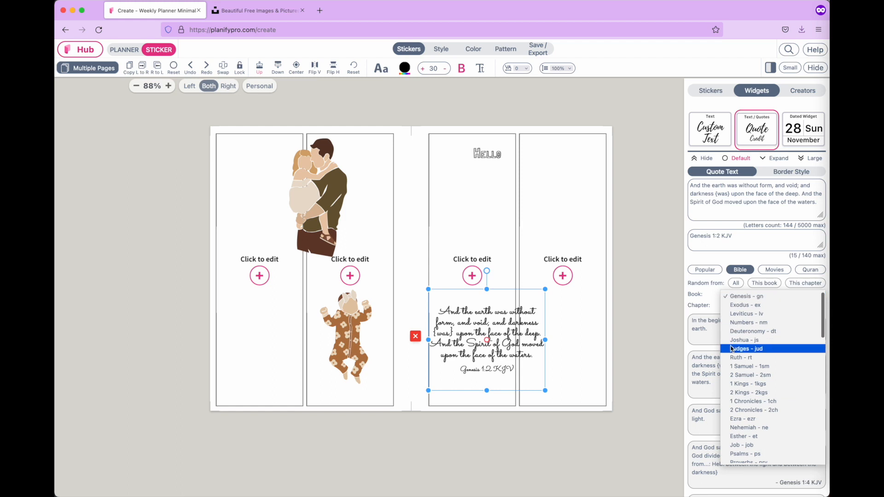
click(709, 293)
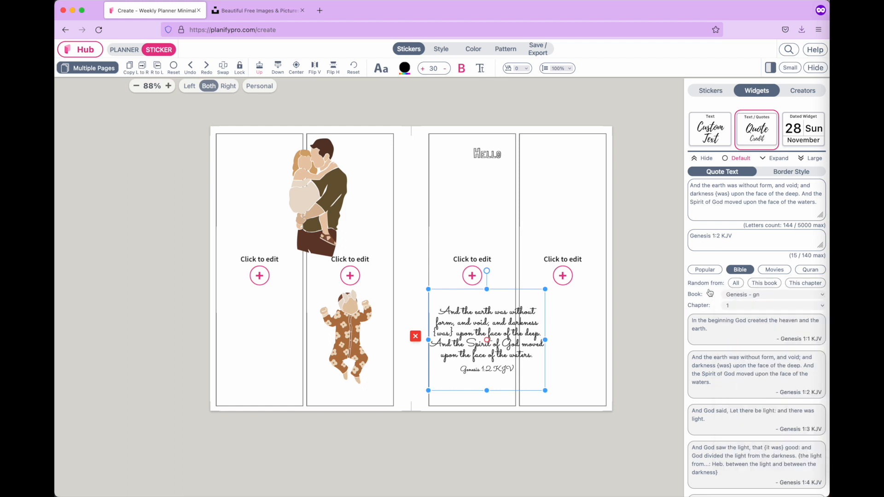
Look at the Movies and Quran quote collections and the editable text of the selected quote.
click(772, 271)
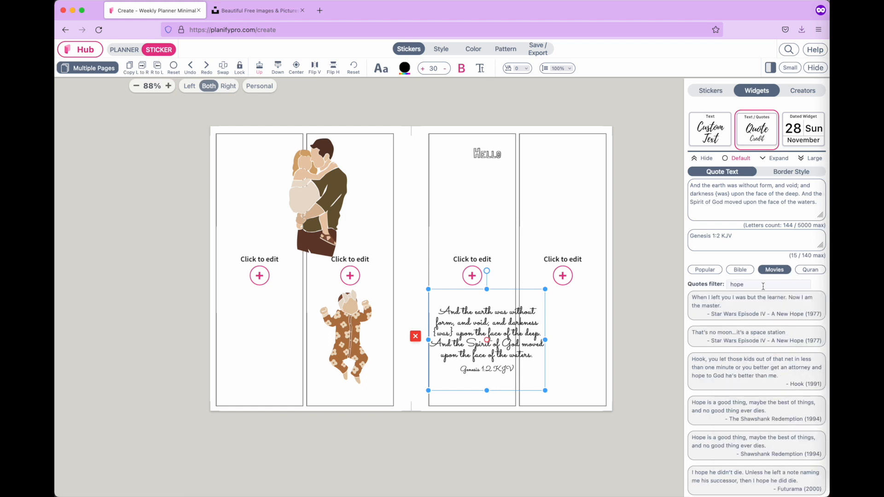
click(812, 272)
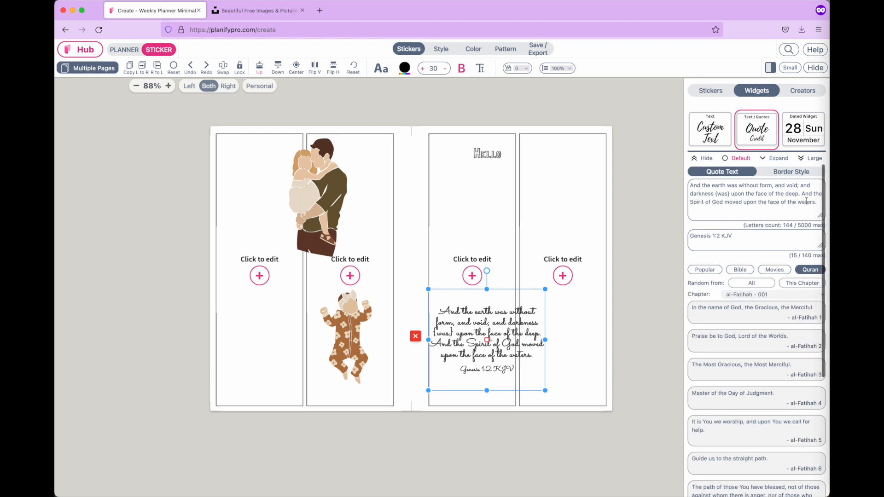
drag(806, 201, 691, 184)
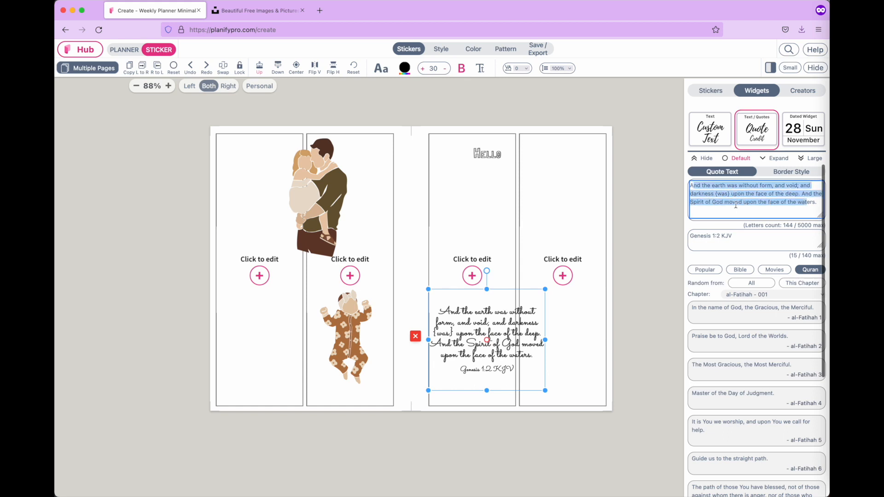
click(813, 203)
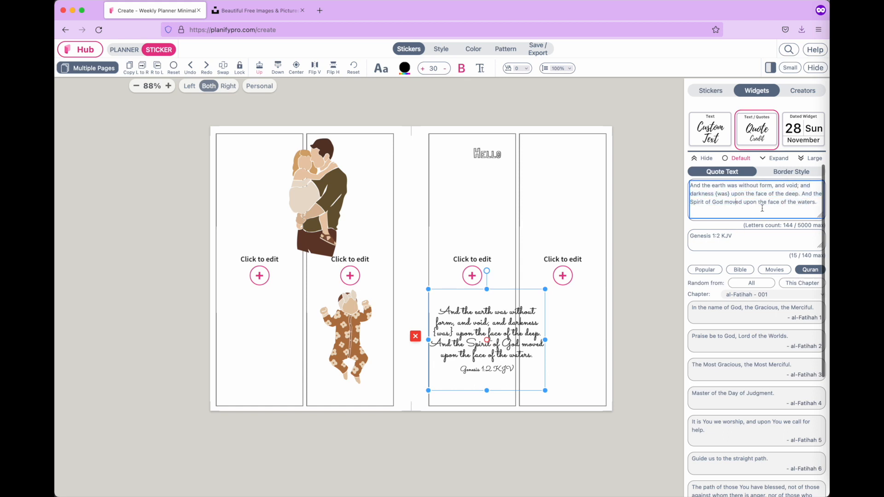
Try several border styles on the quote sticker, set Dotted Border Handdrawn, and move the sticker to the top of the last column.
click(806, 174)
click(761, 249)
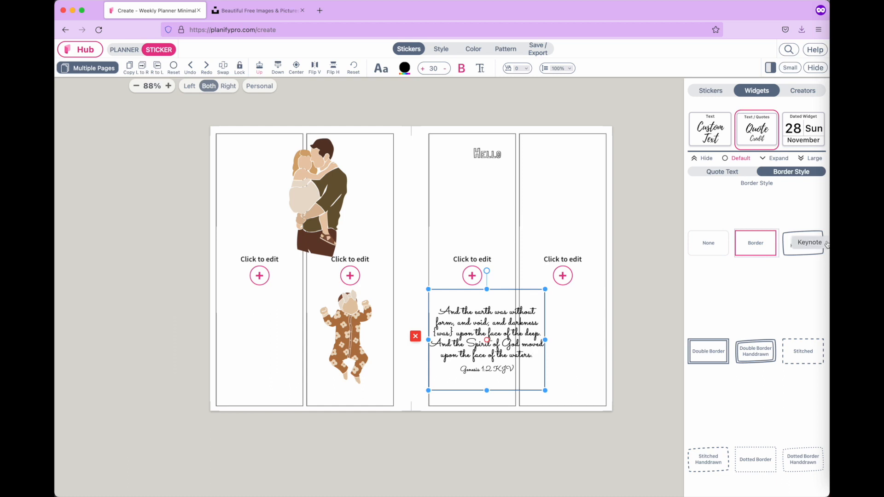
click(803, 243)
click(803, 356)
click(761, 356)
click(716, 357)
click(711, 458)
click(755, 459)
click(800, 459)
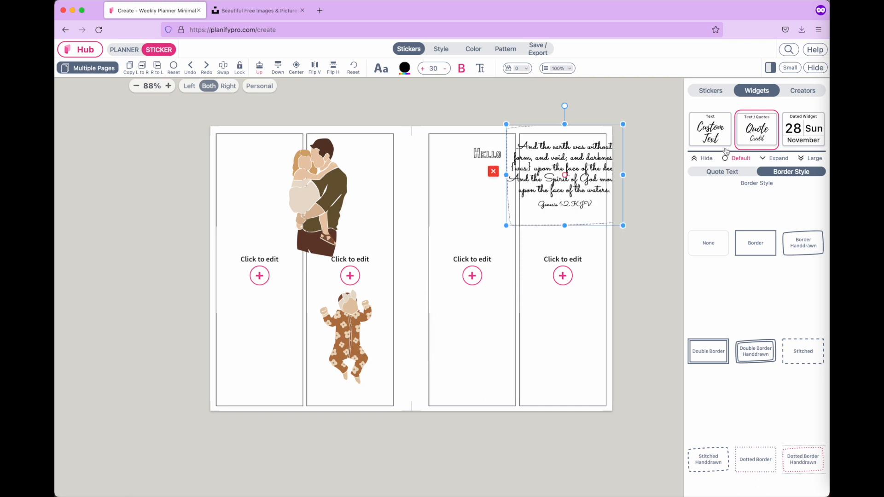
Add a Dated Widget sticker and place it in the lower part of the right page's first column.
click(773, 159)
click(804, 217)
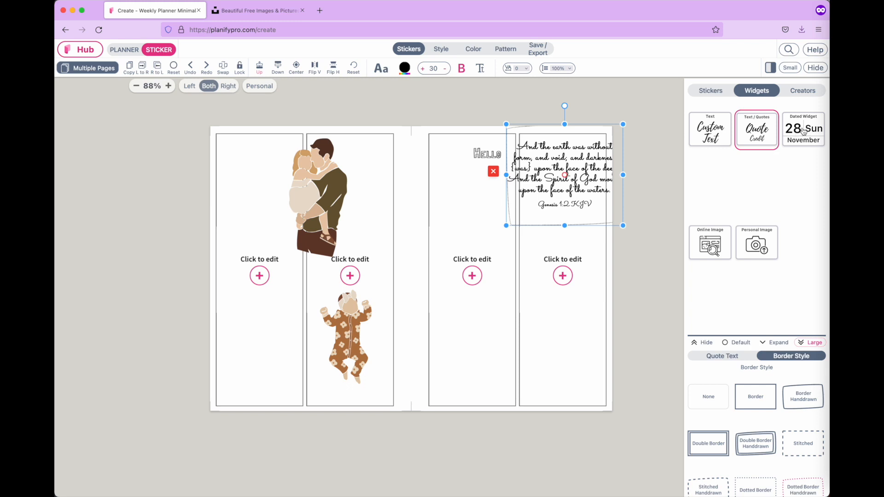
click(803, 131)
click(435, 161)
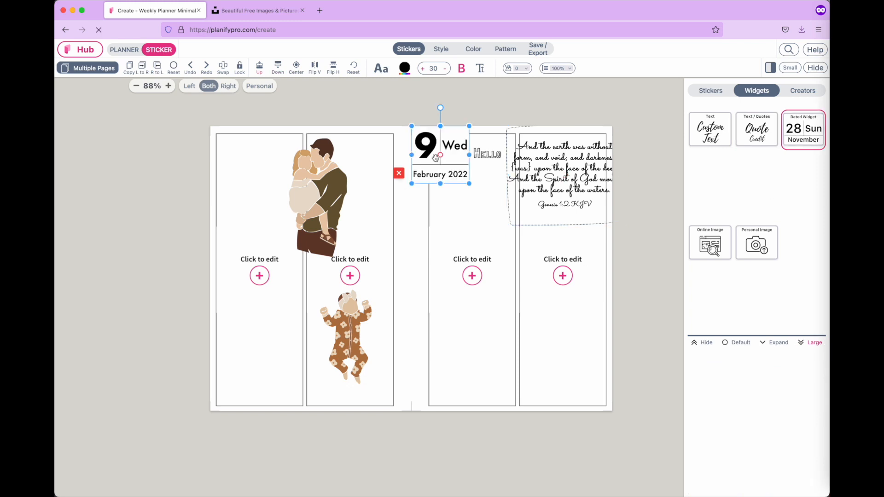
click(475, 346)
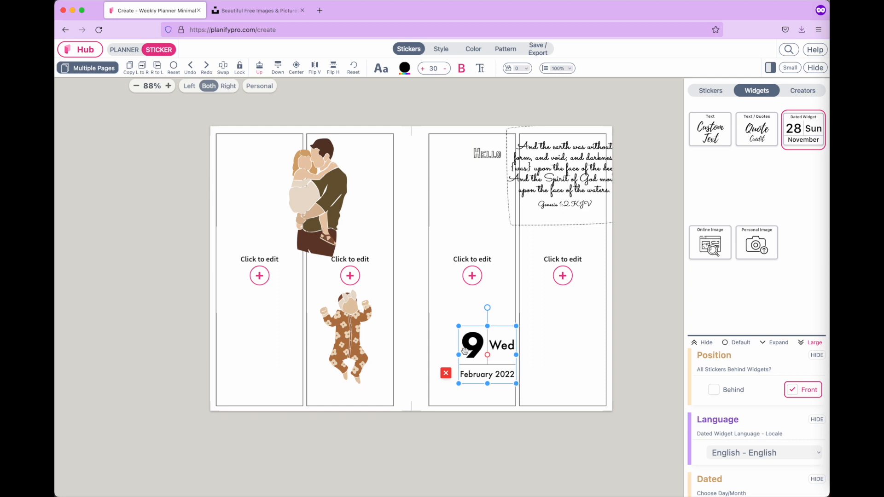
drag(465, 351, 448, 350)
Try February 15 on the dated sticker, and set its date to Monday, February 14, 2022.
click(775, 341)
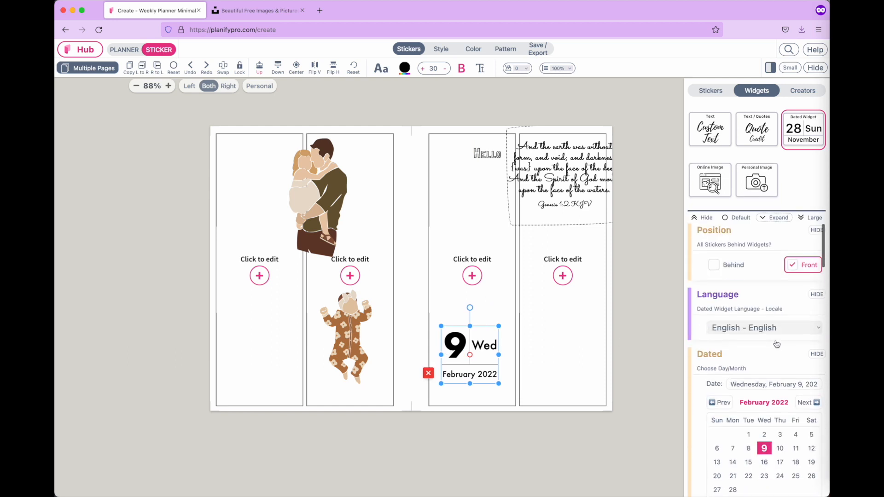
scroll(782, 377, down, 2)
click(792, 398)
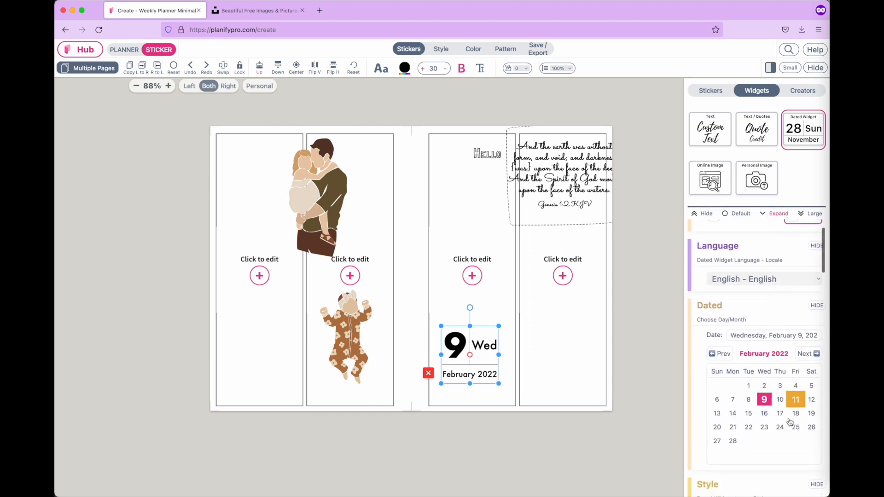
click(748, 415)
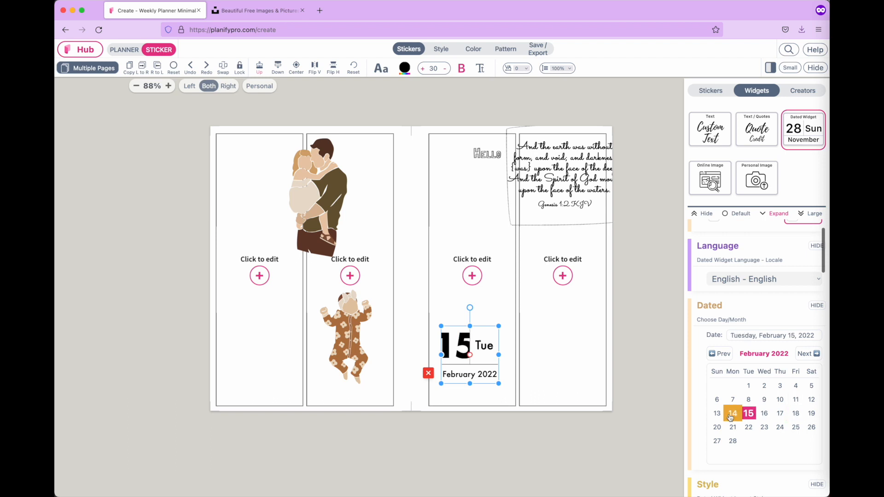
click(730, 414)
Try several layout styles on the dated sticker and set the one with the large day number above the month name.
scroll(730, 417, down, 5)
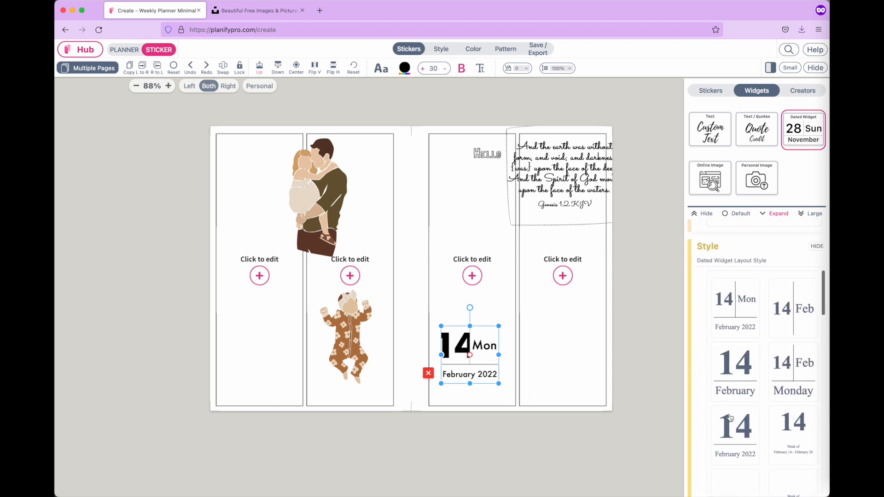
click(795, 310)
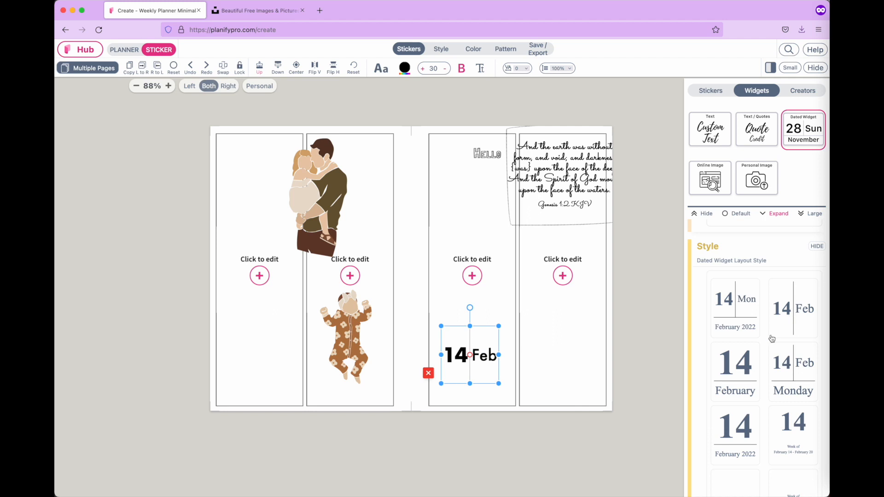
click(786, 370)
click(739, 371)
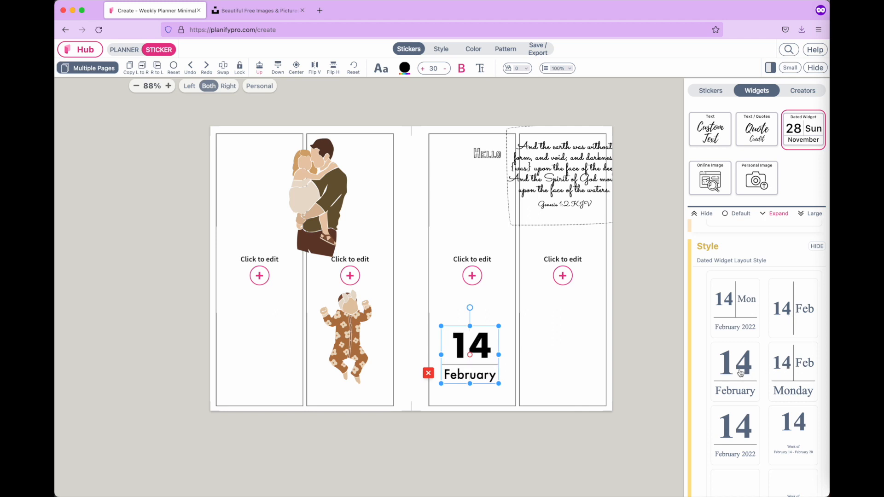
Add an Online Image sticker, place it below the Hello text, and open its Image URL for entry.
scroll(739, 370, up, 5)
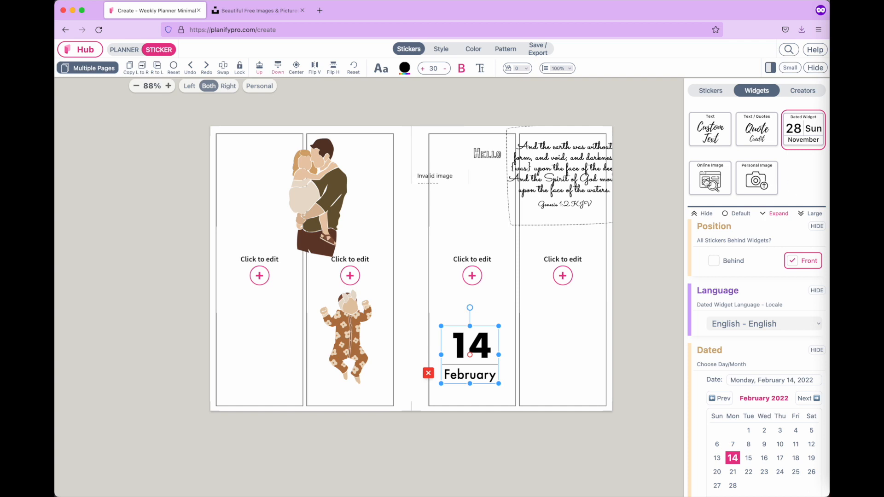
drag(435, 177, 453, 226)
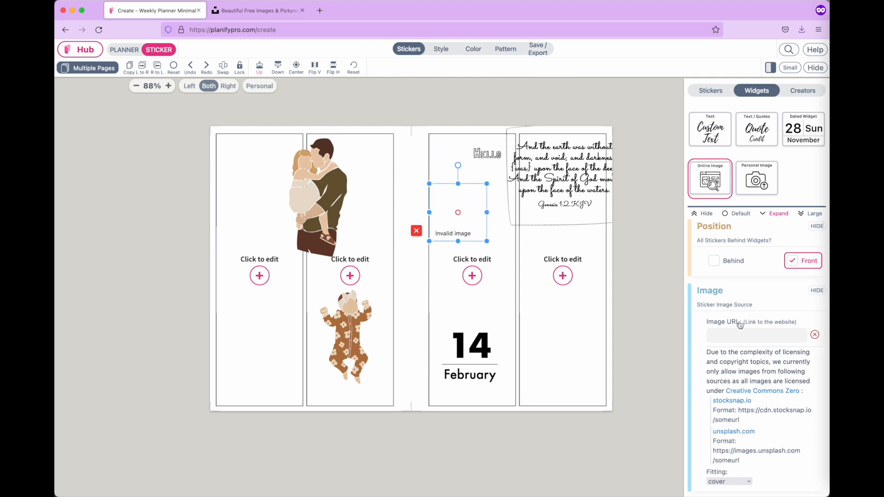
click(710, 335)
scroll(748, 443, down, 1)
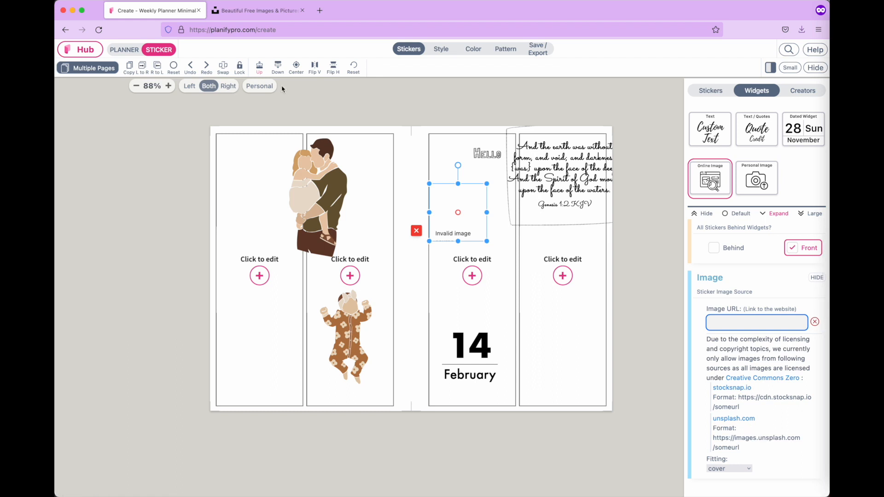
Switch to the open Unsplash page and copy the image link of the photo of pink flowers in a metal pot.
click(257, 11)
scroll(384, 360, down, 12)
scroll(384, 360, down, 10)
scroll(384, 360, up, 20)
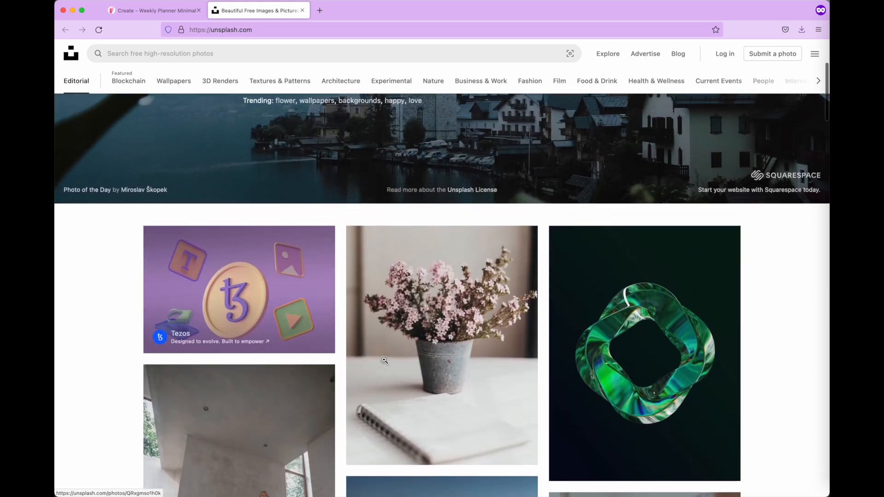
scroll(462, 253, down, 2)
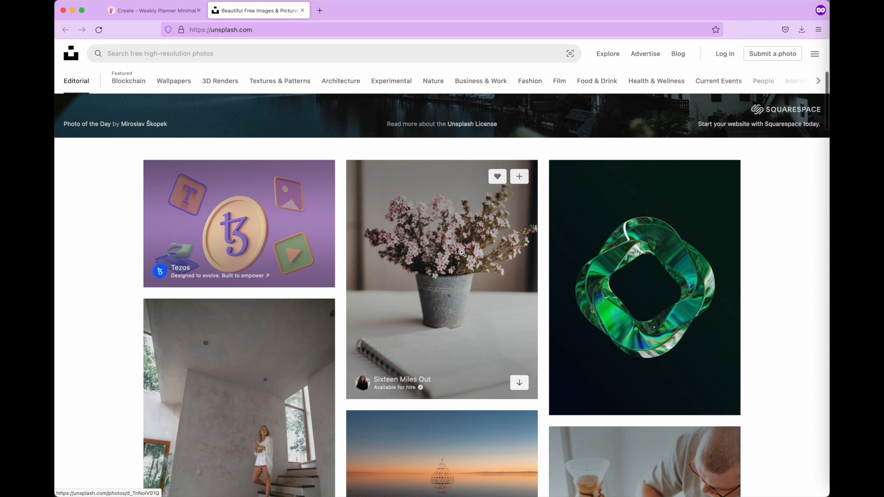
right_click(462, 253)
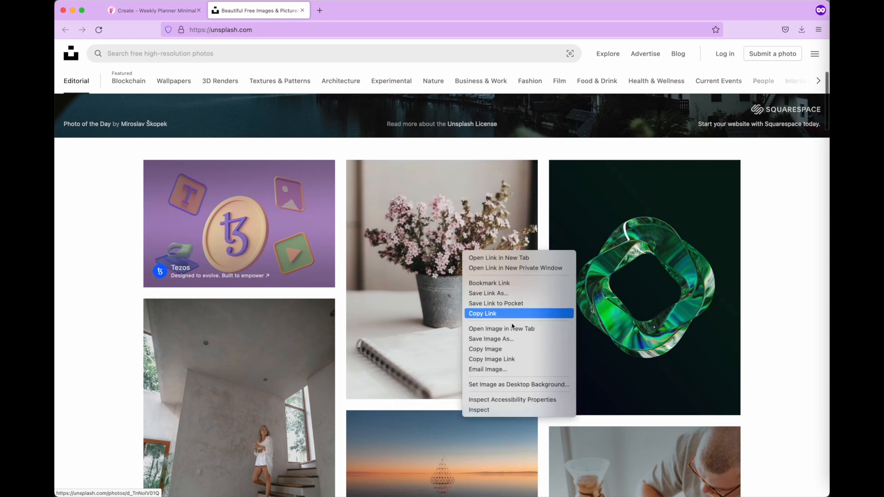
click(507, 361)
Return to the planner, paste the copied link as the online image sticker's Image URL, and enlarge the sticker.
click(162, 17)
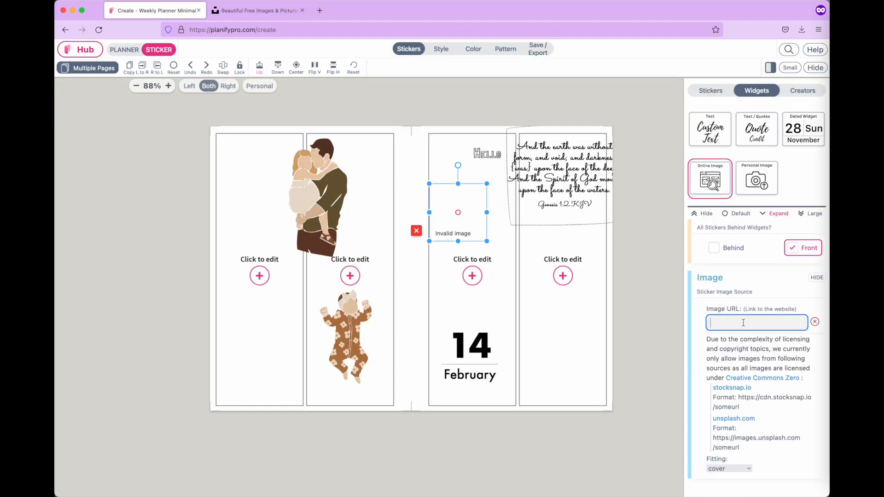
key(super+v)
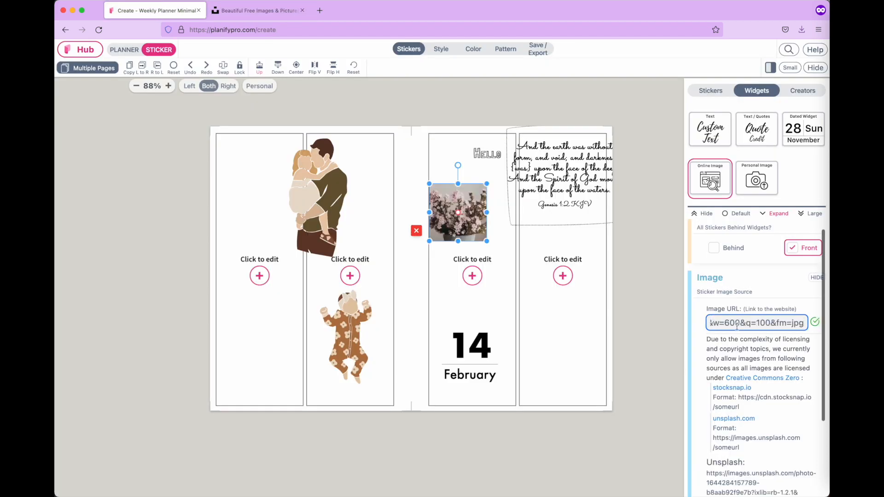
drag(469, 224, 523, 347)
Set the flower image's fitting to contain, shrink it slightly, and place it in the lower part of the right page's second column.
scroll(747, 379, down, 3)
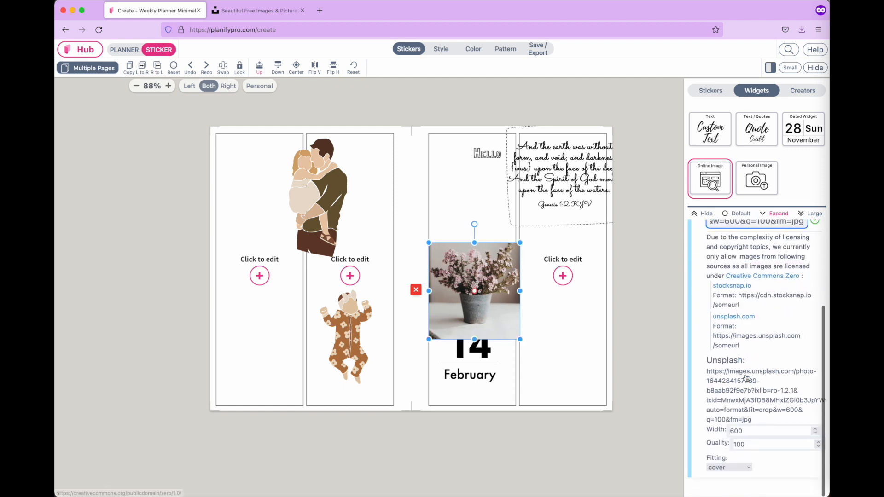
click(720, 468)
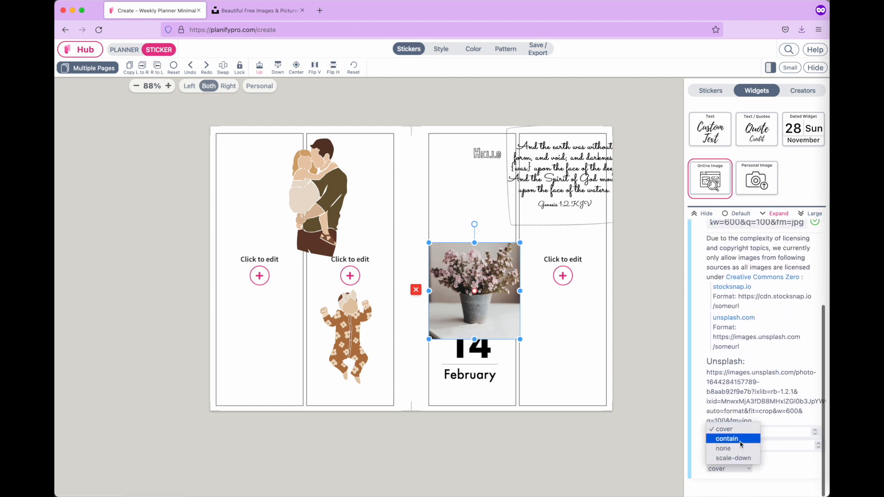
click(738, 440)
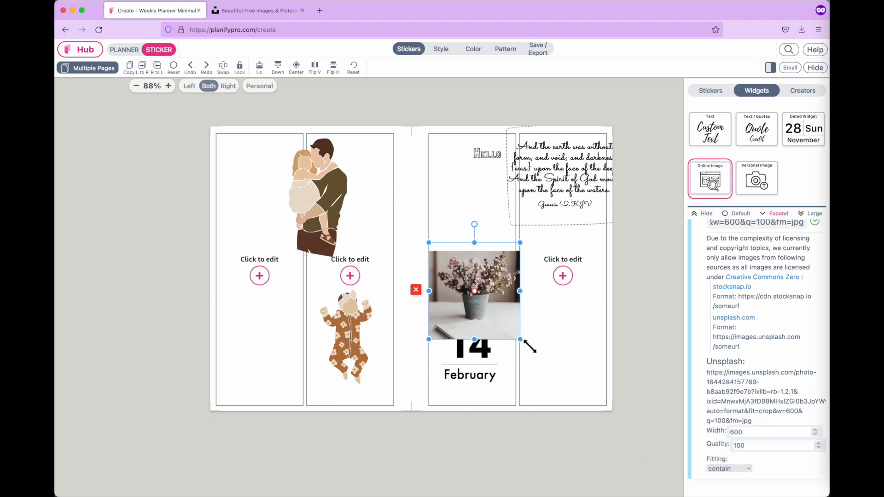
mouse_move(524, 341)
mouse_down()
mouse_move(551, 350)
mouse_move(474, 277)
mouse_move(529, 361)
mouse_move(511, 332)
mouse_up()
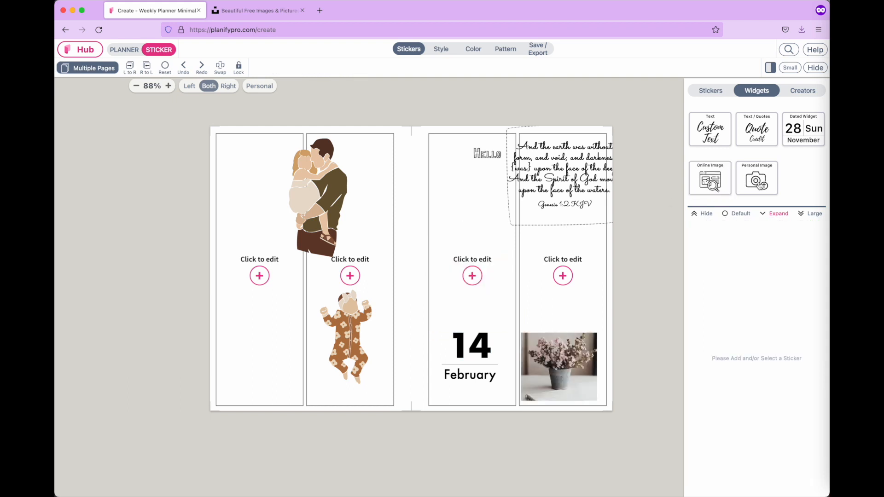
Add a Personal Image sticker at the upper inner corner of the right page and bring up its image upload and gallery settings.
drag(762, 185, 443, 176)
click(424, 175)
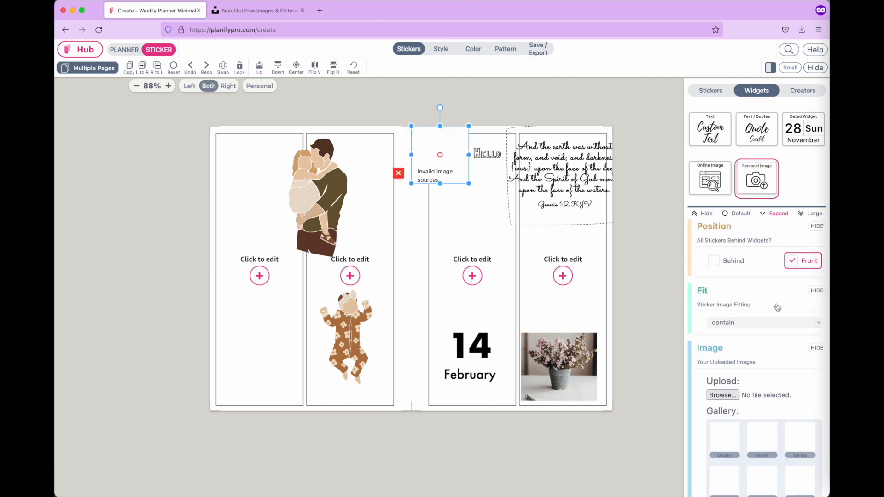
scroll(777, 322, down, 2)
scroll(725, 317, down, 2)
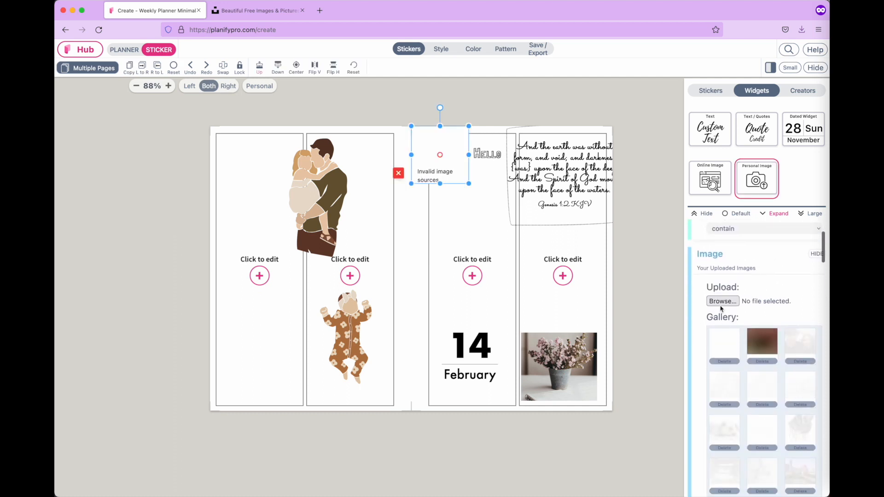
click(725, 302)
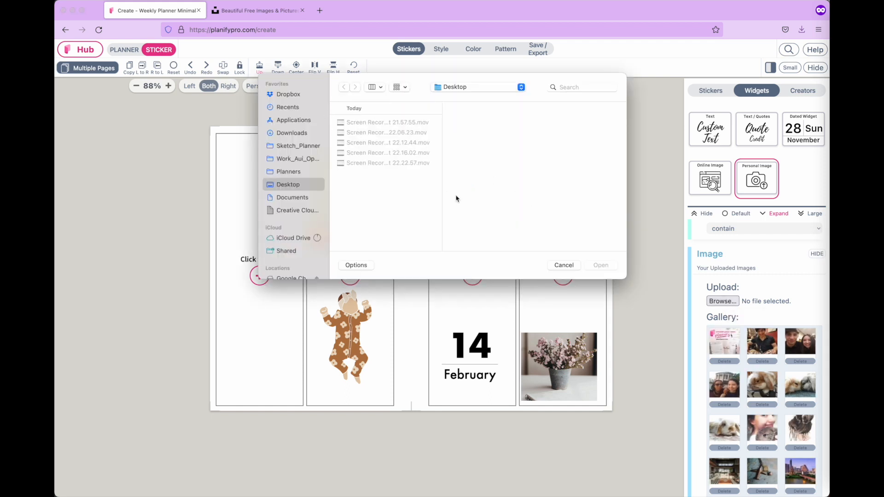
click(564, 269)
scroll(755, 406, down, 5)
scroll(755, 407, up, 5)
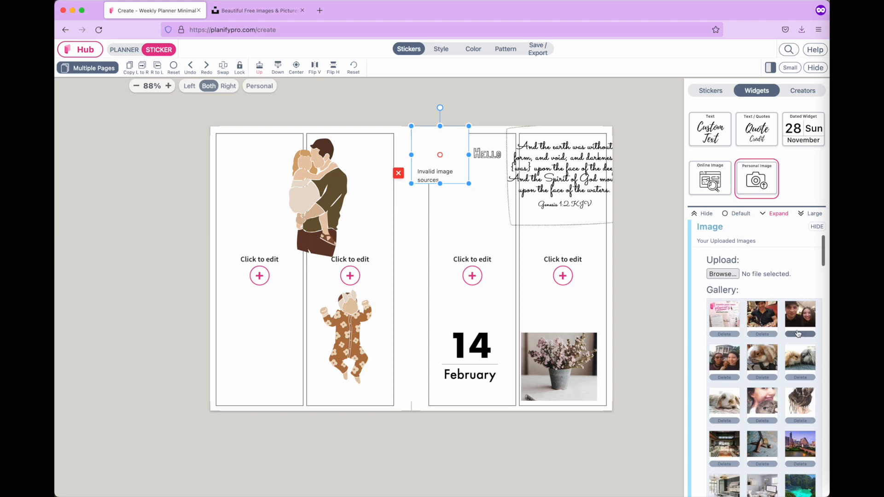
Use the gallery photo of two rabbits for the personal image sticker, and place and size it just above the February 14 sticker.
click(796, 363)
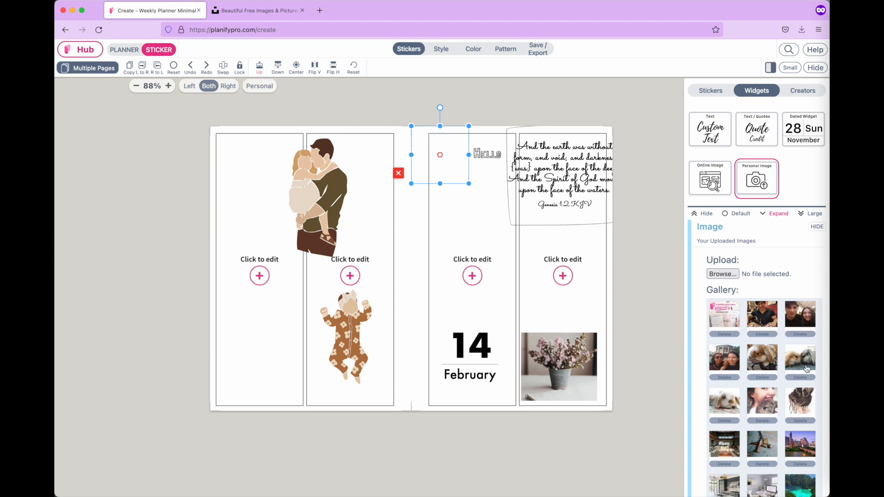
drag(441, 164, 443, 270)
drag(473, 295, 508, 311)
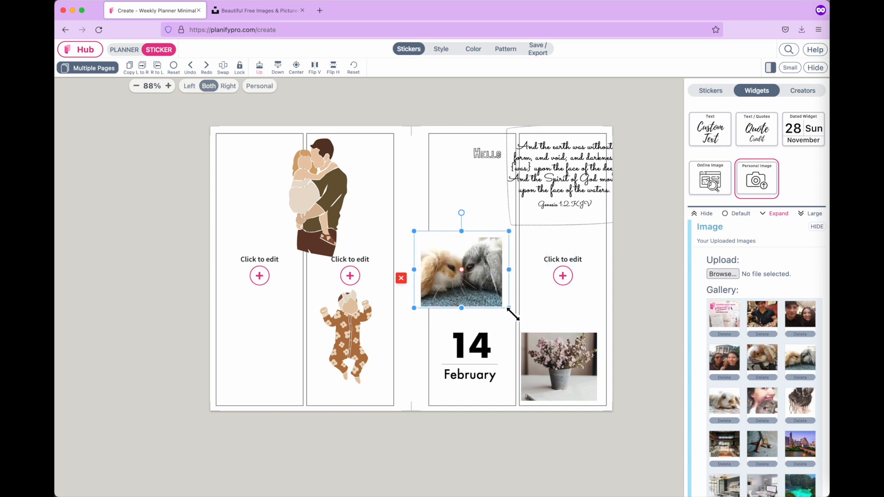
Browse the sticker collections of several creators, including createwithprocreate, btina05 and dirdiebirds.
click(802, 92)
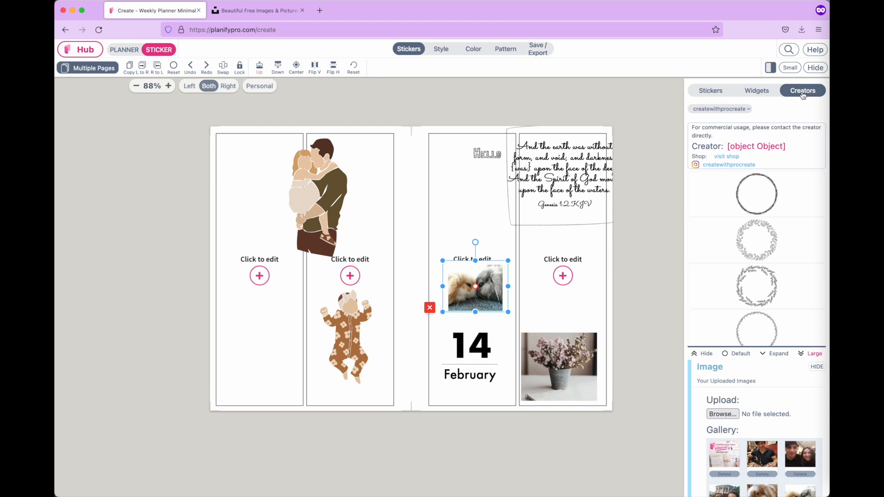
scroll(776, 262, down, 5)
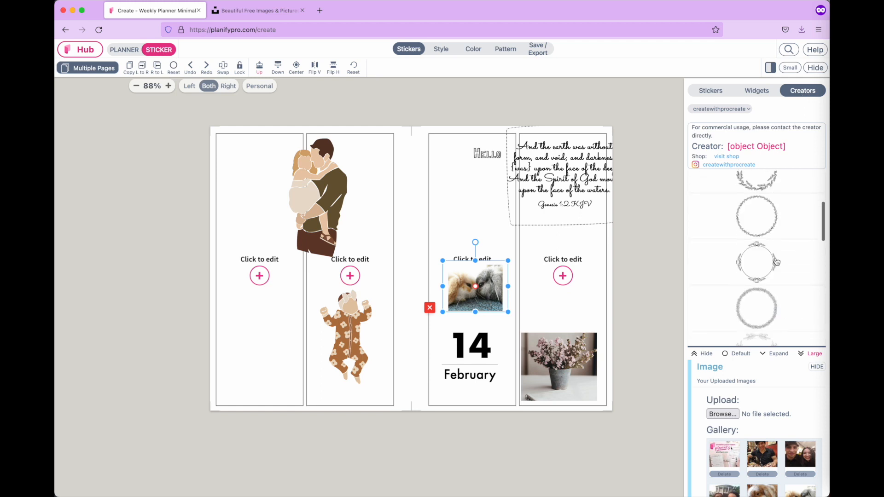
scroll(776, 261, up, 5)
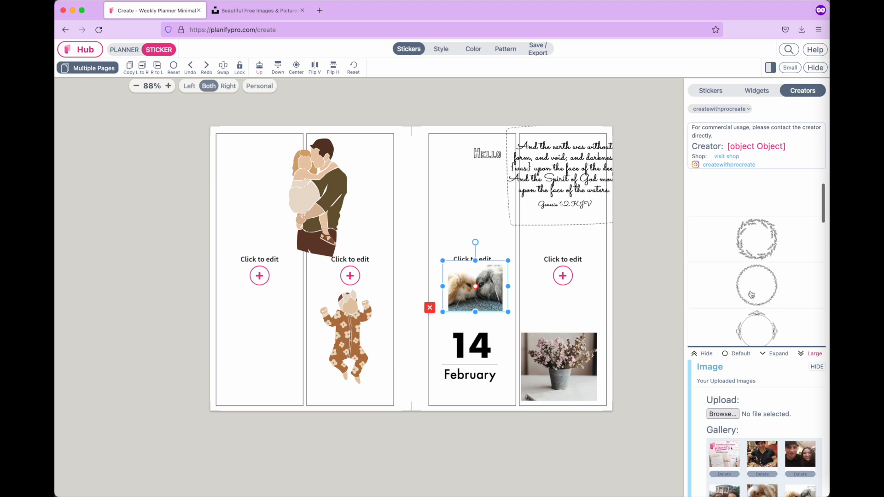
click(710, 110)
click(711, 118)
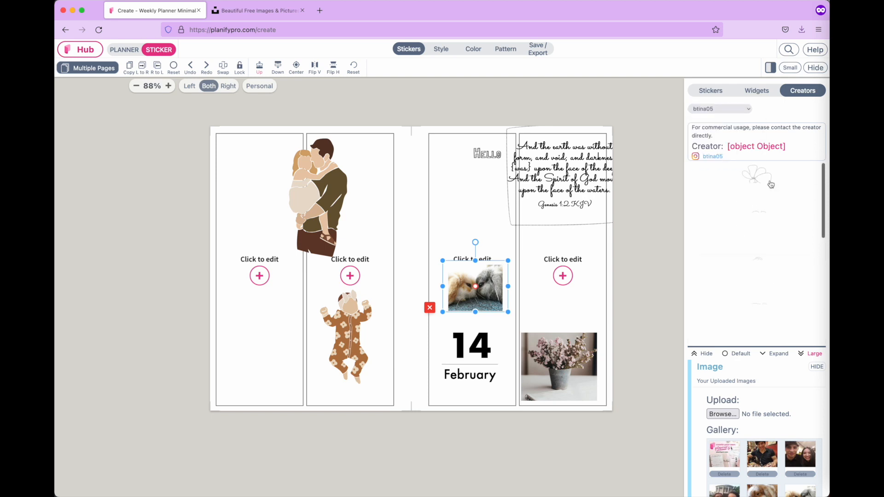
click(729, 110)
click(711, 128)
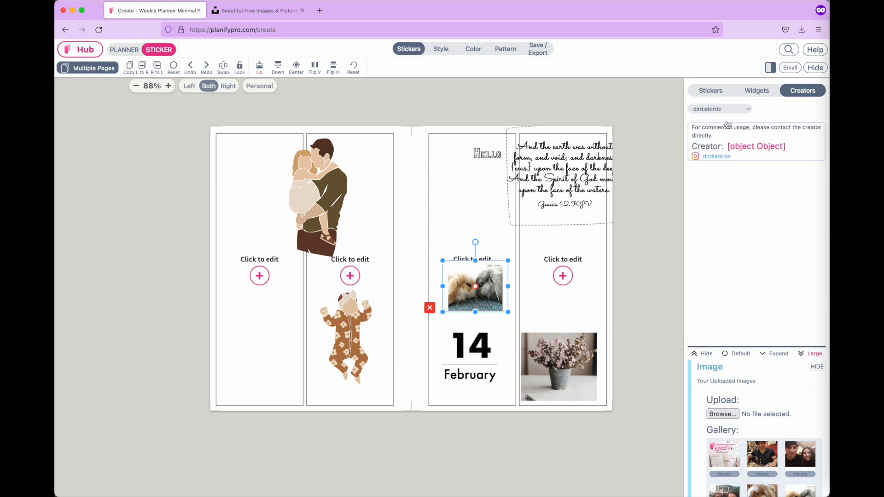
click(729, 109)
click(720, 118)
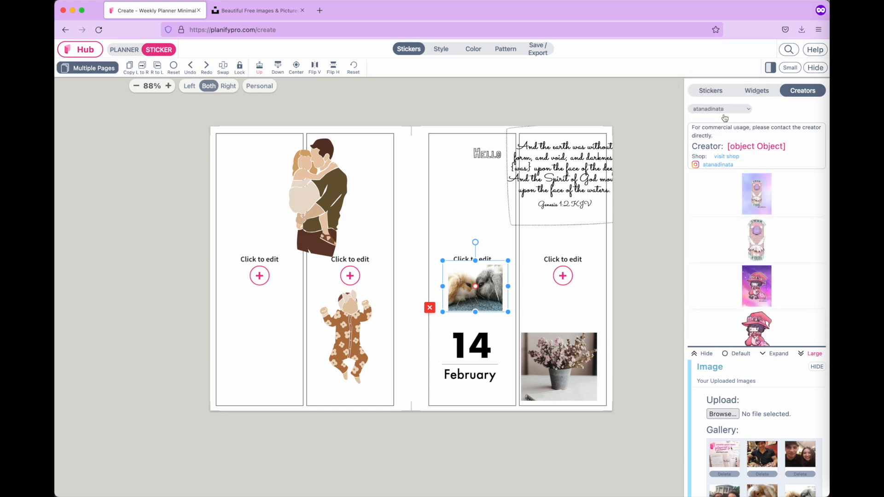
click(718, 109)
click(714, 117)
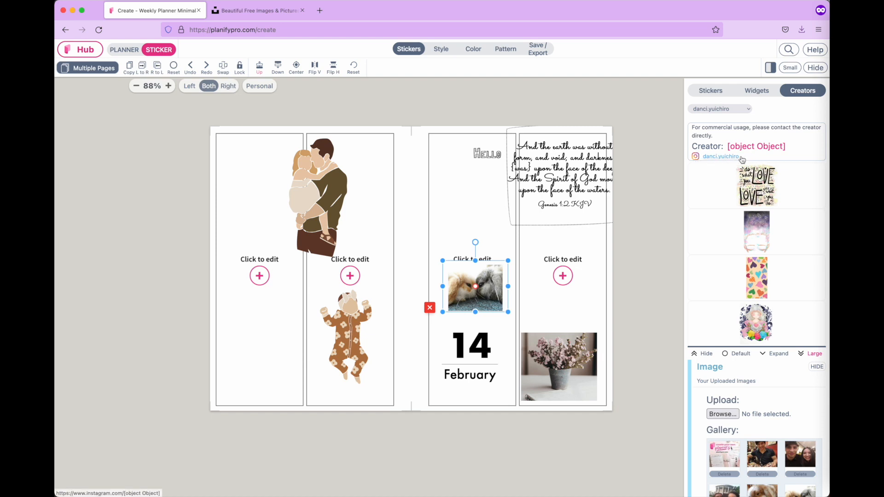
click(718, 109)
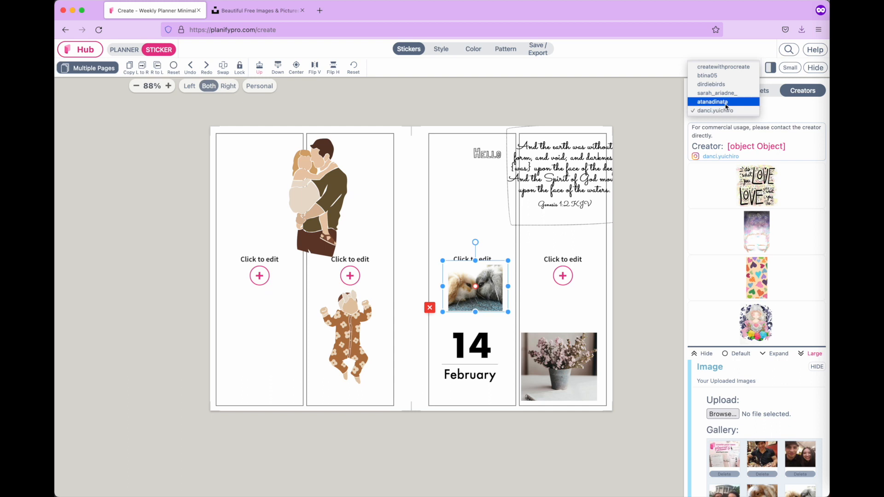
click(726, 106)
Add the dirdiebirds sticker of a brown-haired woman with a pink bow and place it below Hello at the first column's inner edge.
click(726, 110)
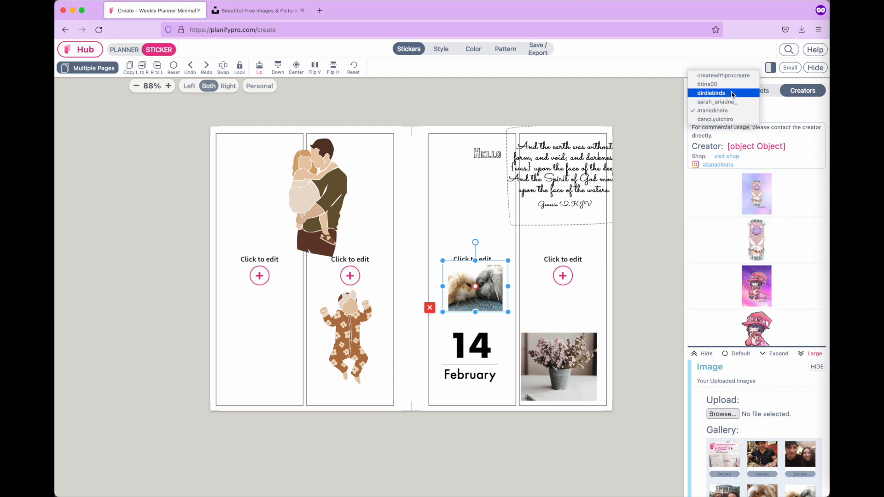
click(732, 94)
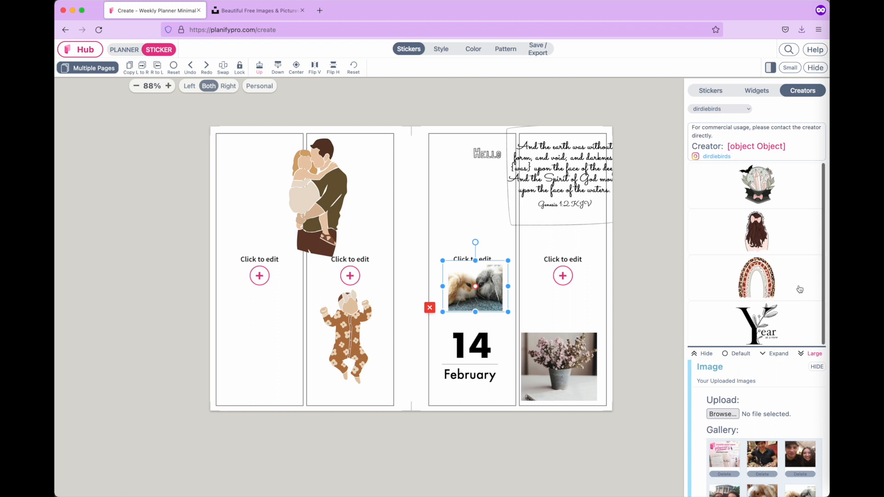
click(760, 230)
click(423, 168)
drag(423, 168, 455, 196)
drag(505, 217, 488, 227)
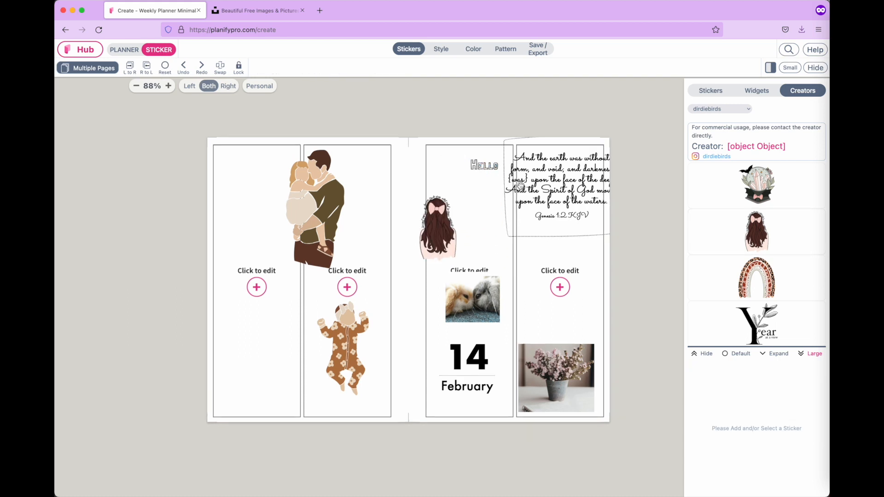
Return to the general sticker library showing all categories.
click(714, 91)
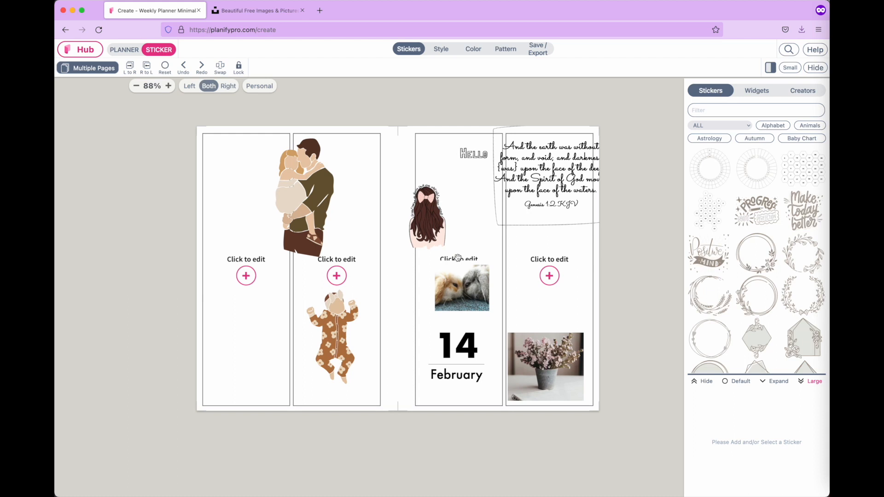